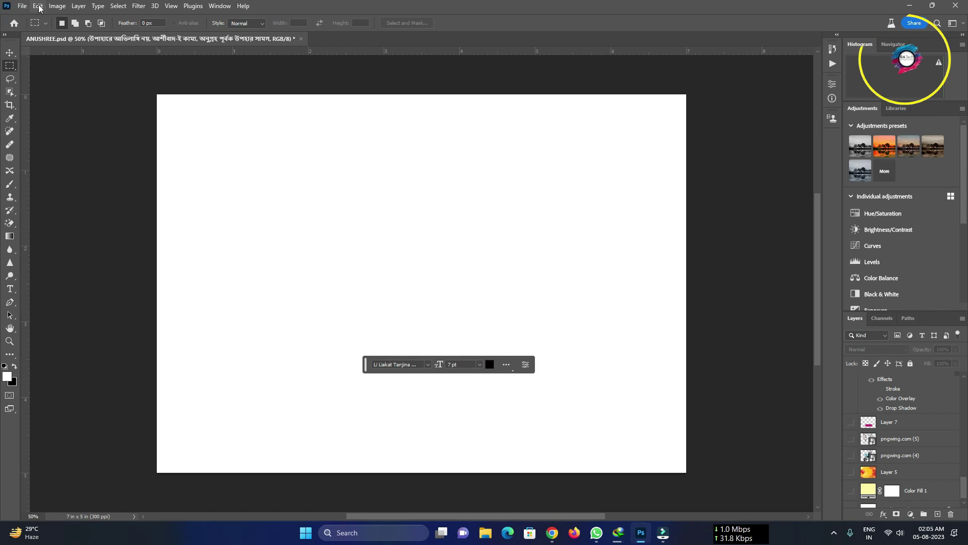
- Check the Image Size of the 7 × 5 inch canvas with dimensions shown in inches
left_click(57, 6)
left_click(72, 83)
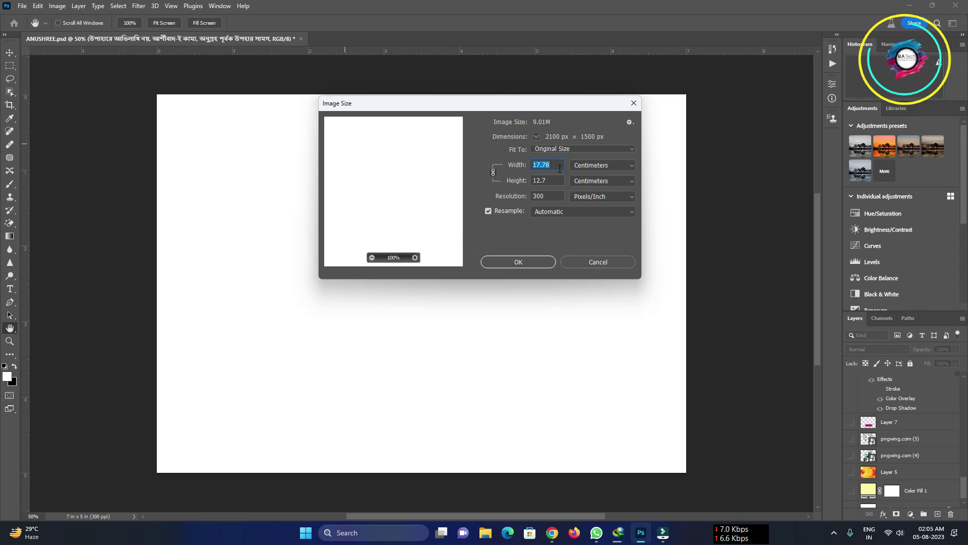
left_click(621, 168)
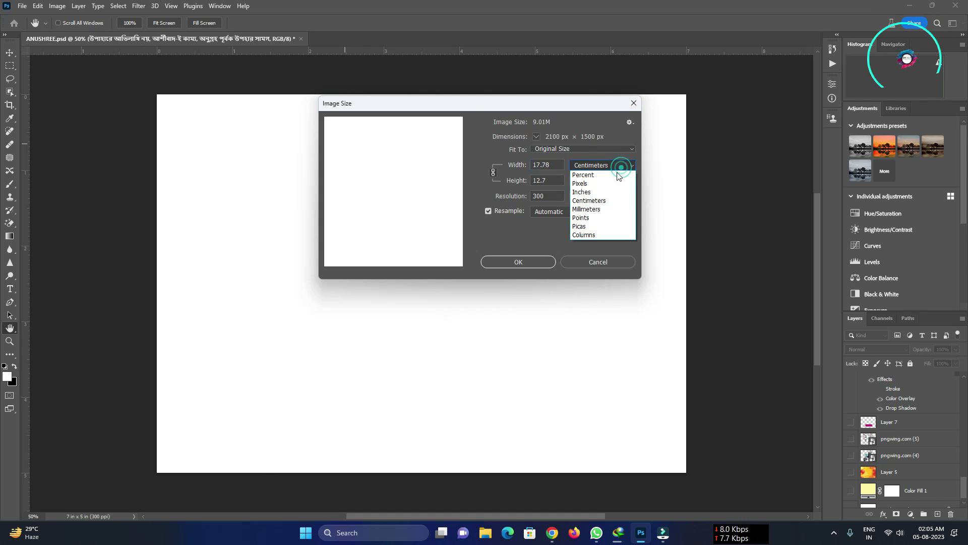
left_click(596, 189)
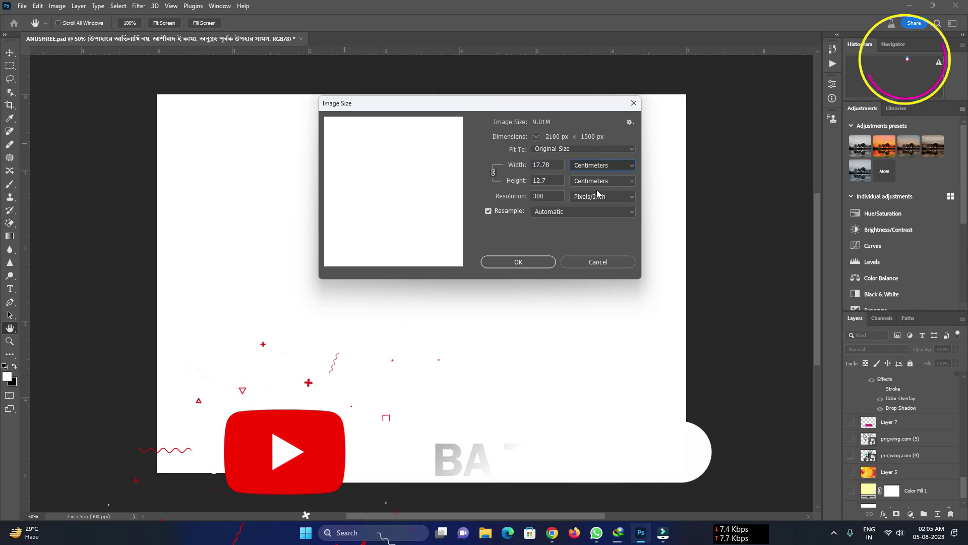
left_click(547, 182)
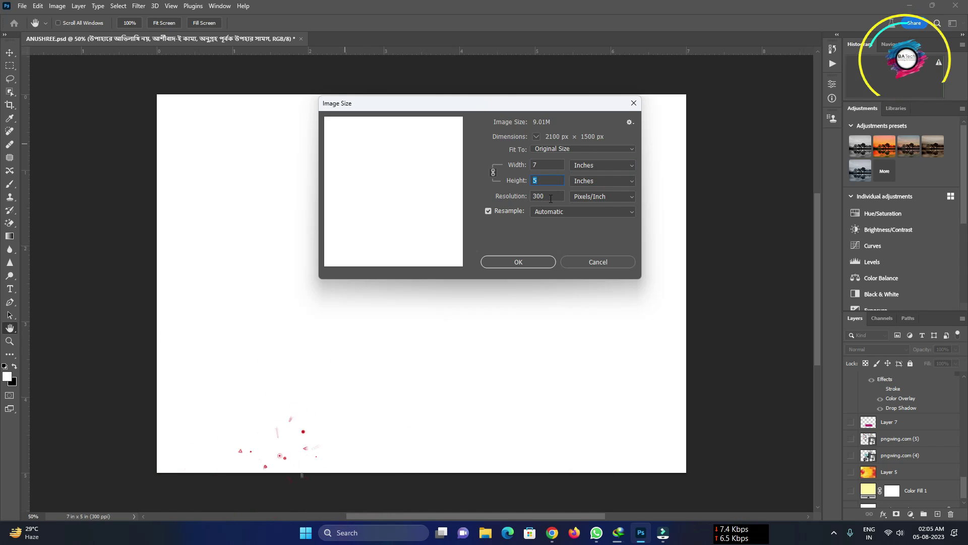
left_click(524, 262)
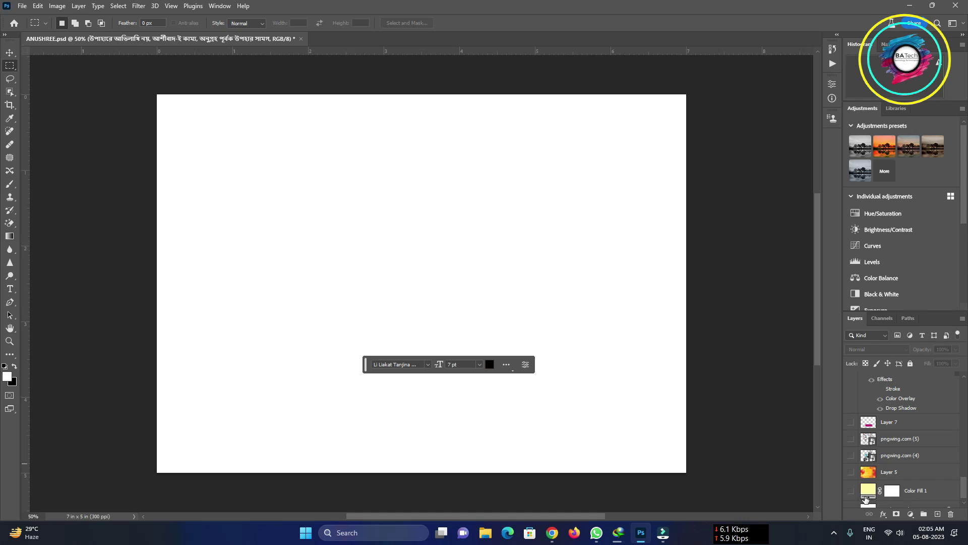
- Show the yellow Color Fill, orange-red gradient, hexagon pattern and gold ribbon layers
left_click_drag(963, 490, 964, 497)
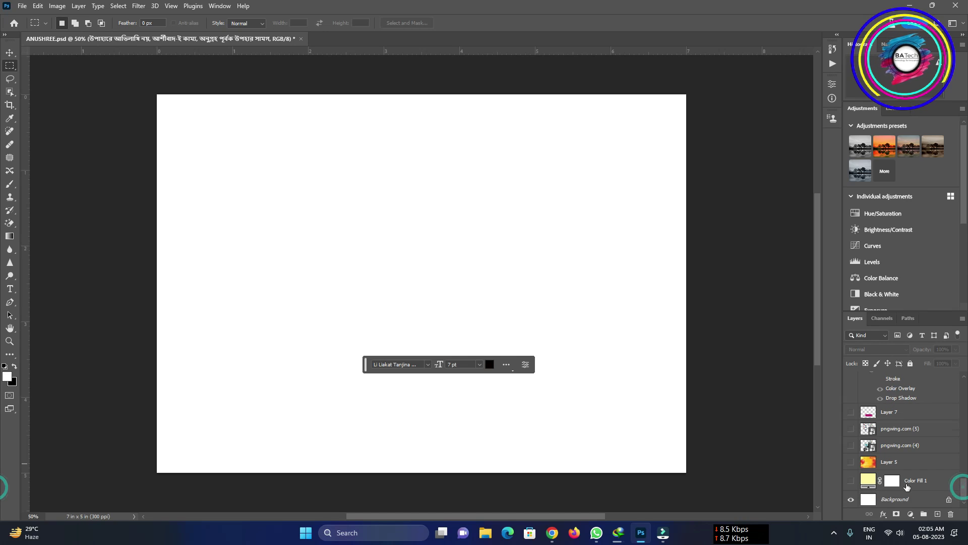
left_click(851, 481)
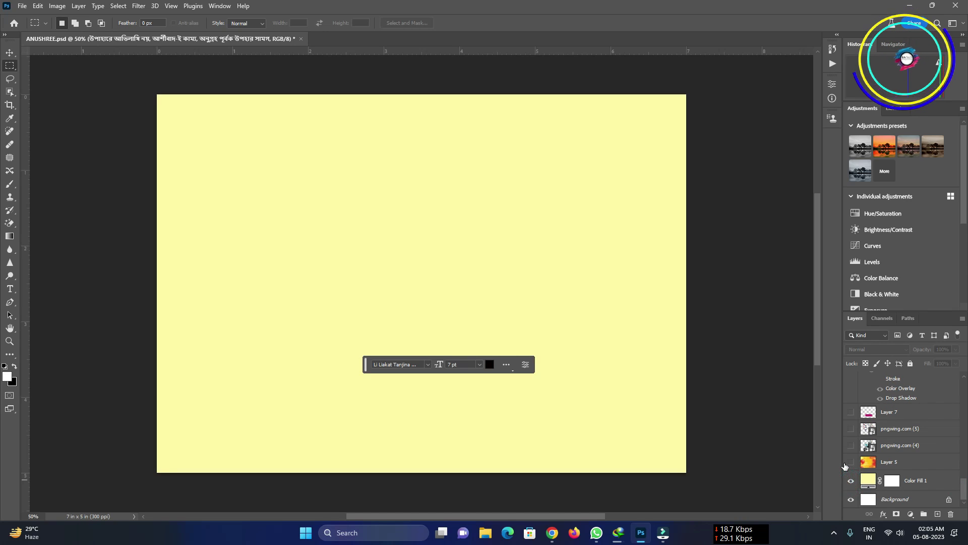
left_click(851, 462)
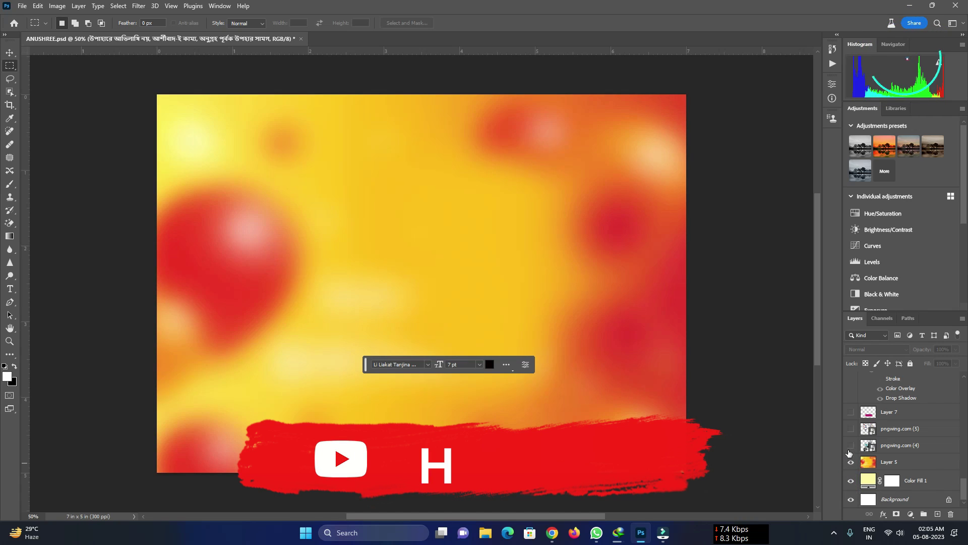
left_click(851, 447)
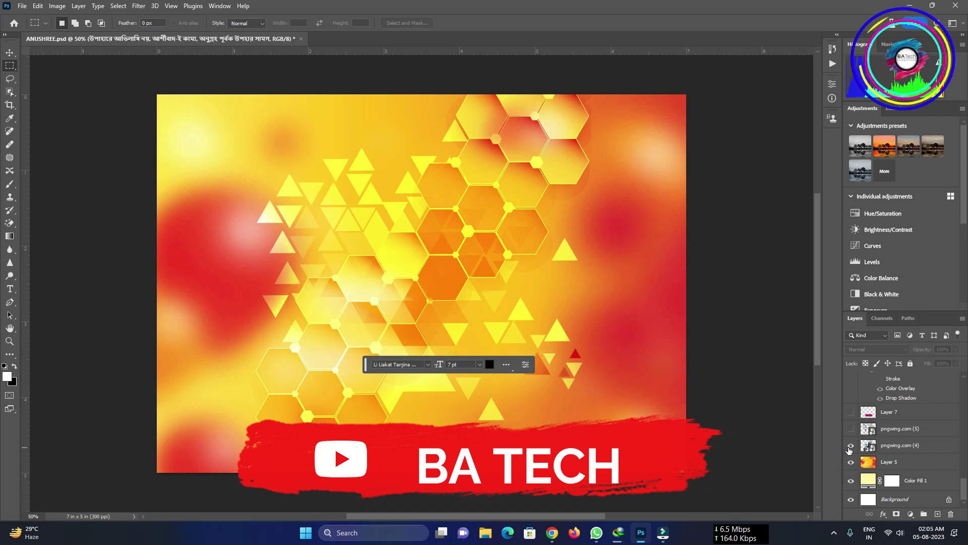
left_click(851, 429)
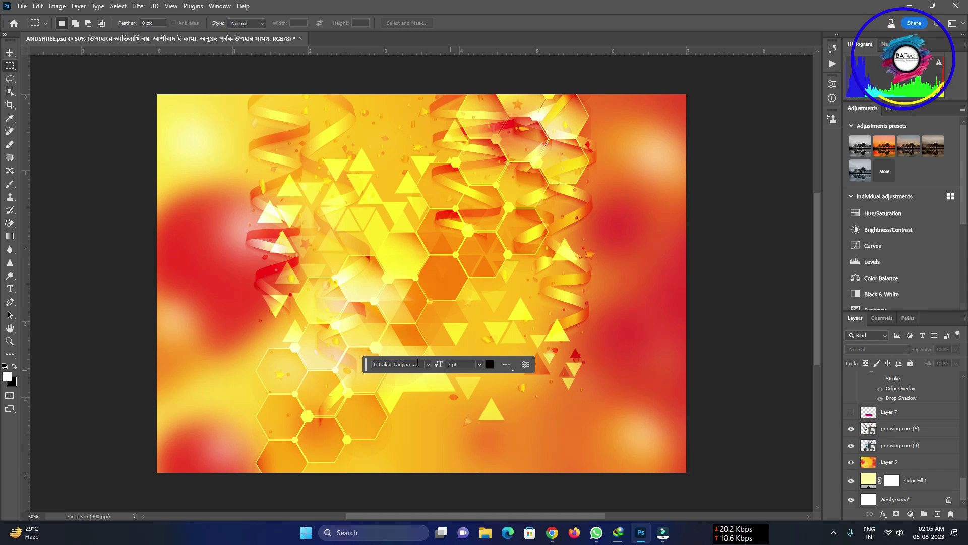
- Hide the floating Contextual Task Bar and select the Move tool
left_click(225, 7)
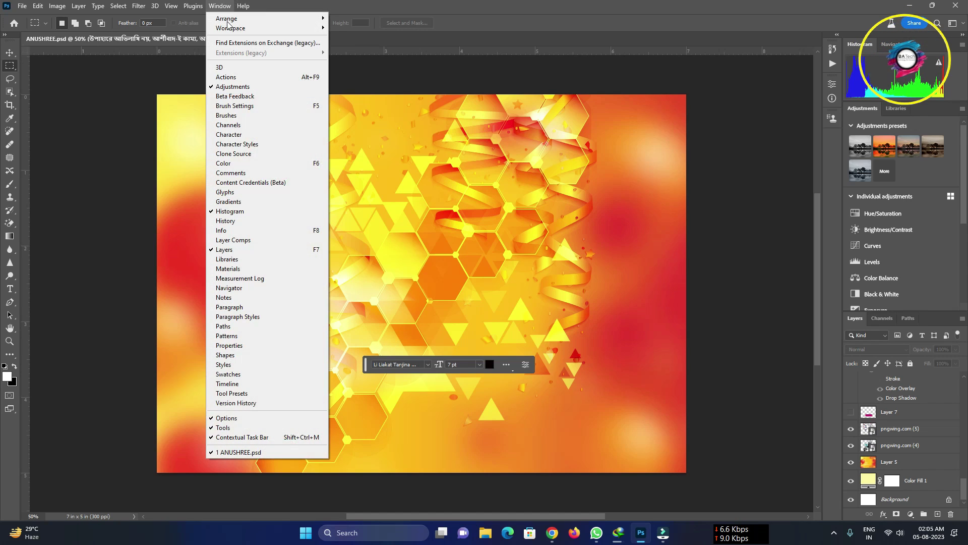
left_click(286, 438)
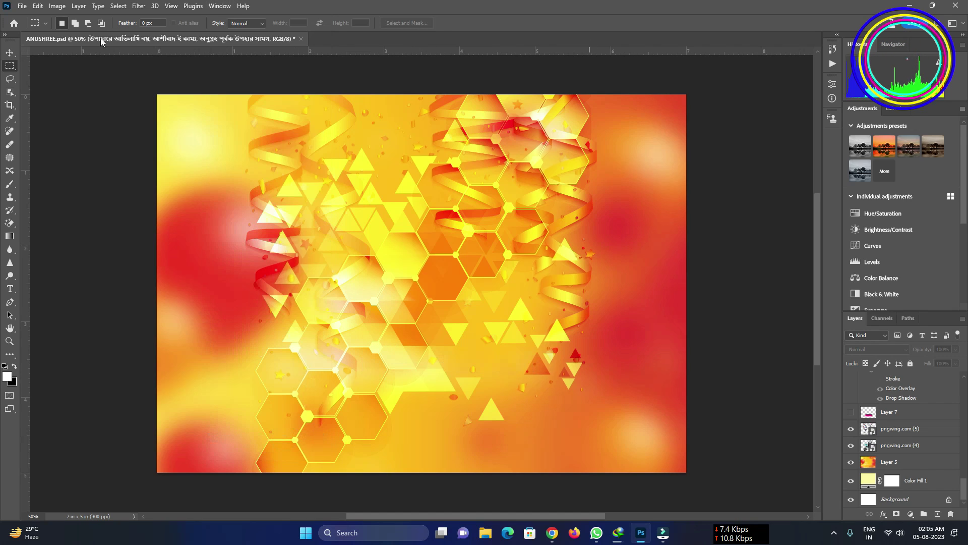
left_click(9, 51)
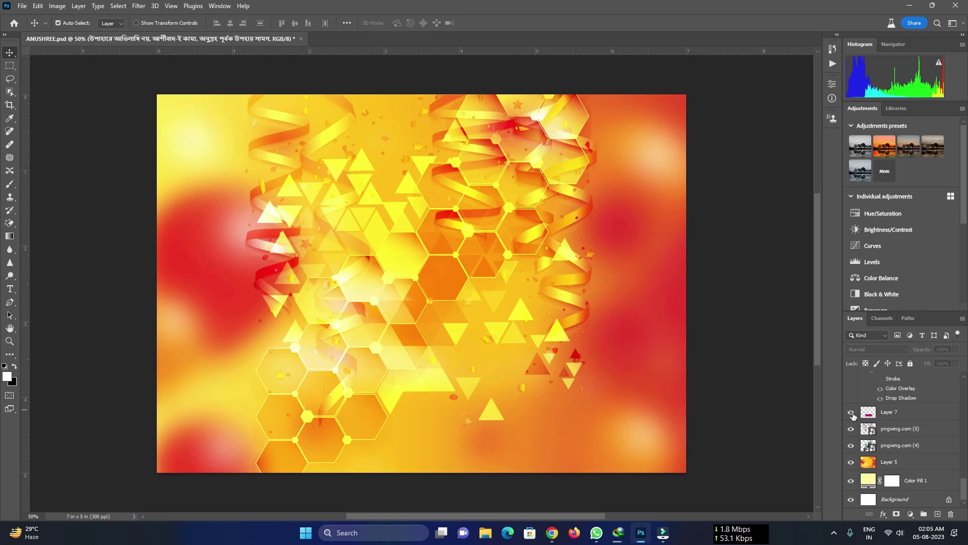
- Turn on Layer 7 to show the magenta banner strip
left_click(851, 411)
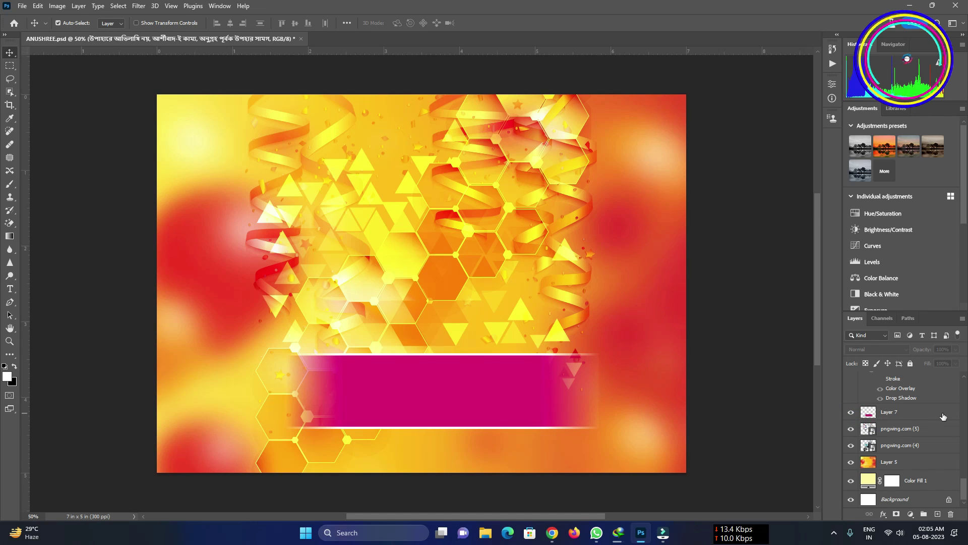
- Show the Bengali title text, both right-side balloon clusters and the yellow Polygon 1 house box
left_click_drag(964, 494, 964, 480)
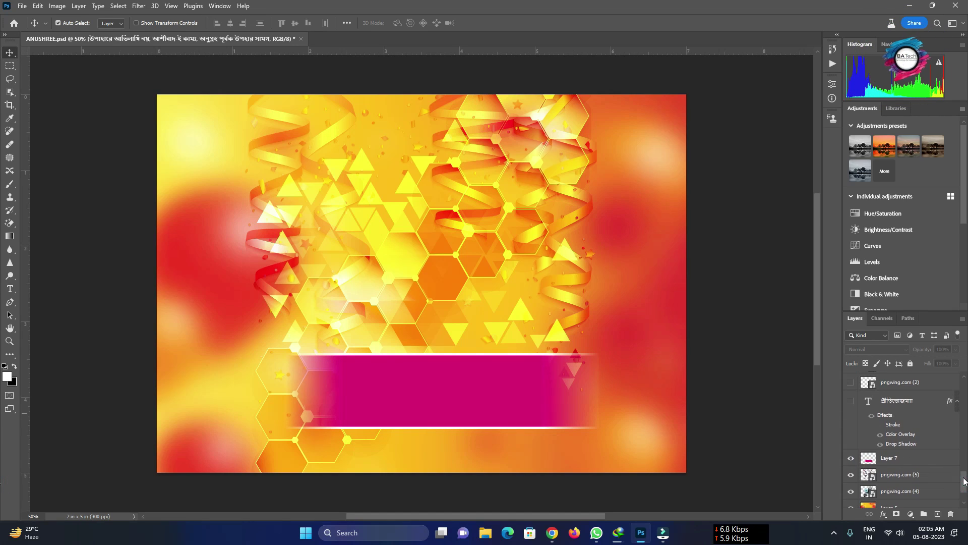
left_click(850, 404)
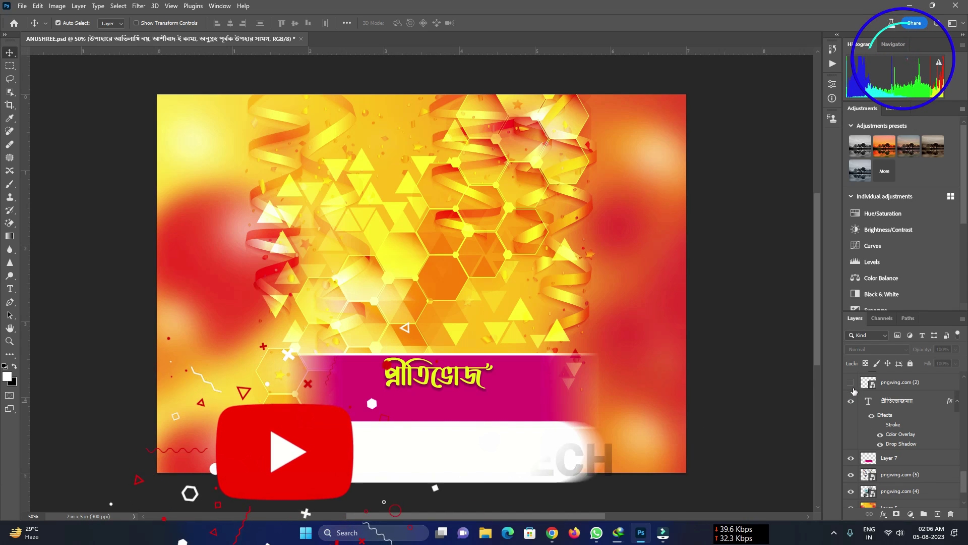
left_click(850, 383)
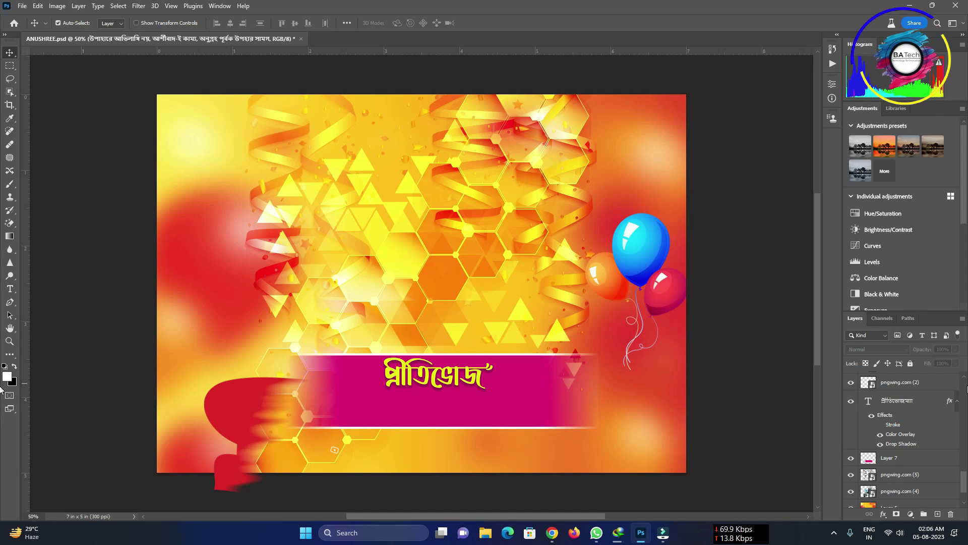
scroll(964, 399, "up", 5)
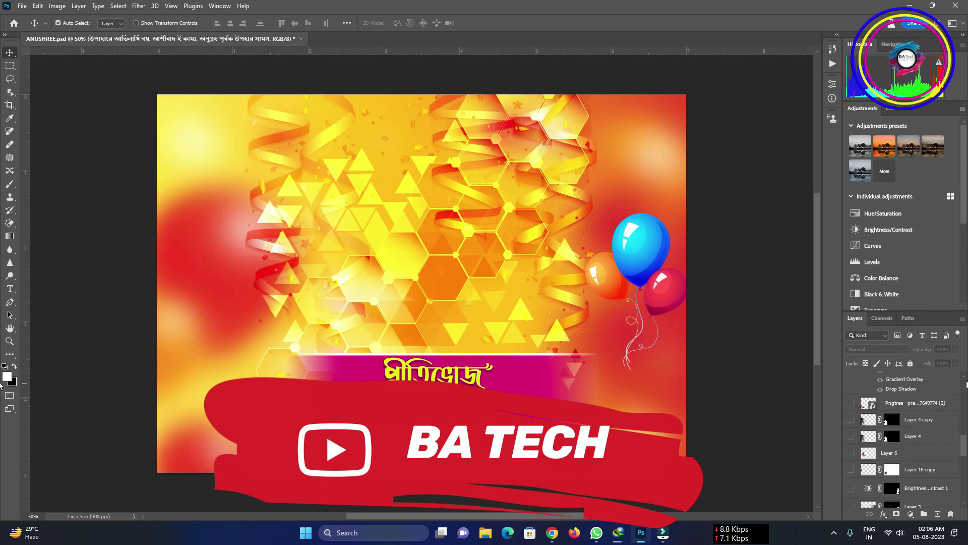
left_click_drag(965, 447, 964, 468)
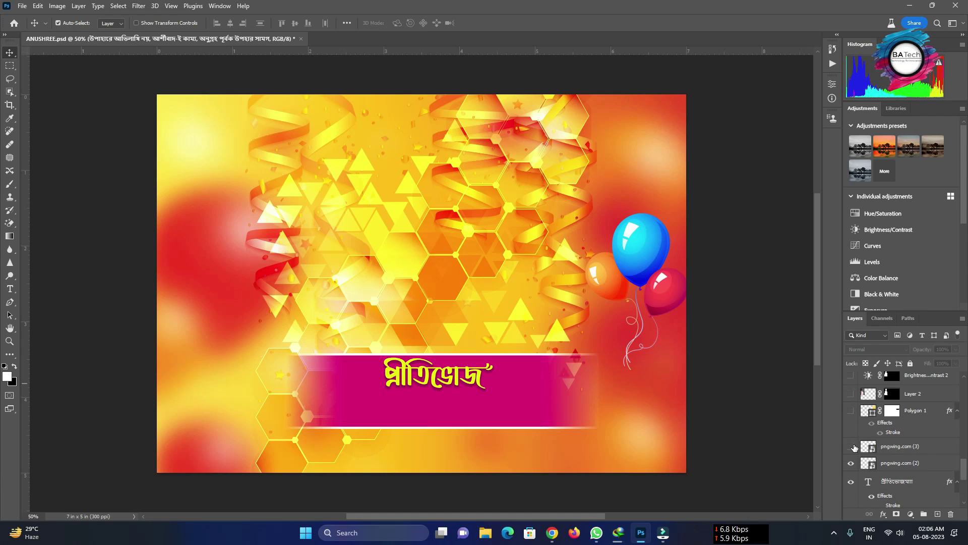
left_click(852, 446)
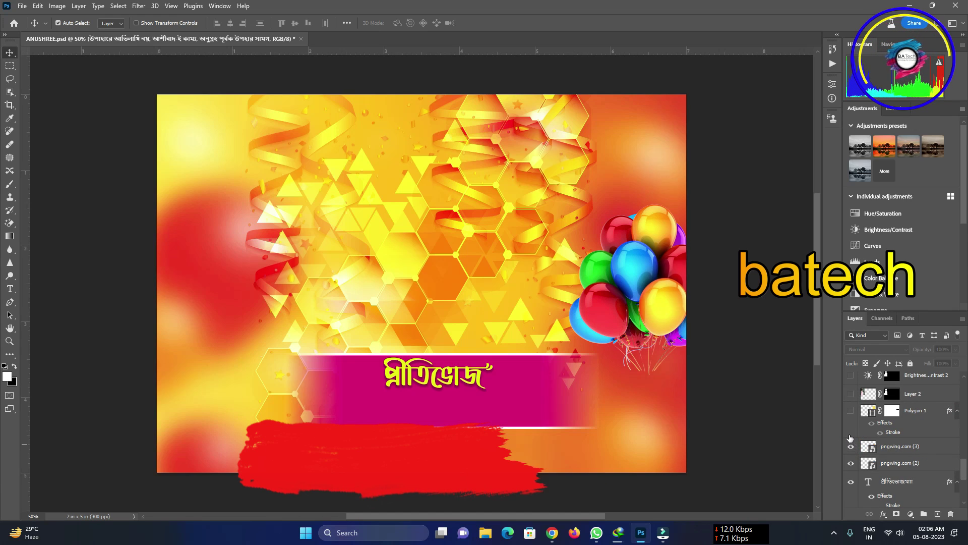
left_click(851, 411)
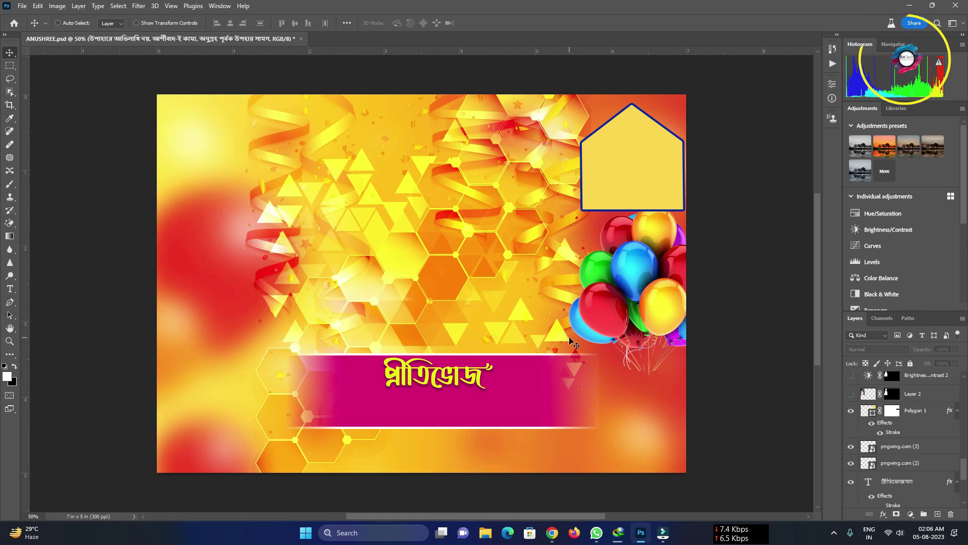
- Show the left girl's photo and its brightening adjustment layer
key("ctrl")
key("ctrl+plus")
key("ctrl+plus")
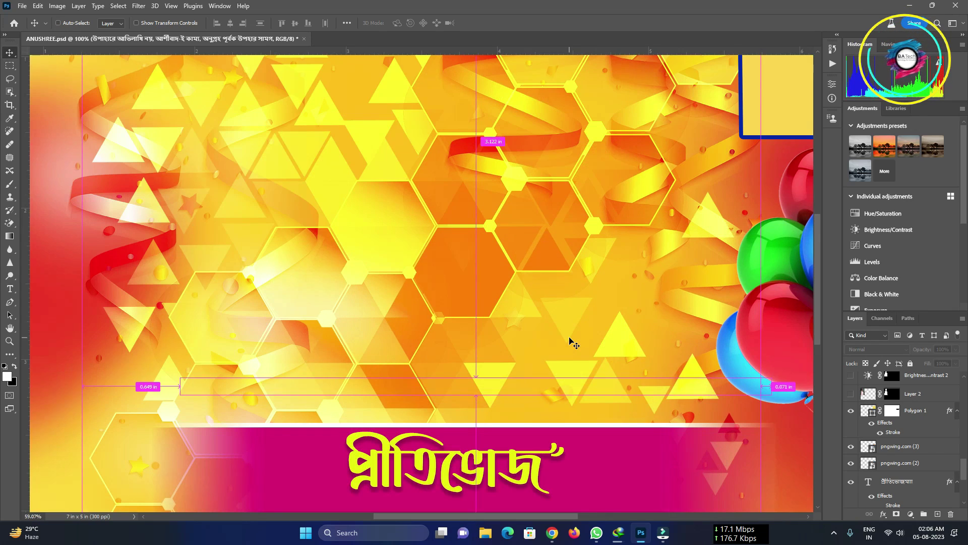
key("ctrl+0")
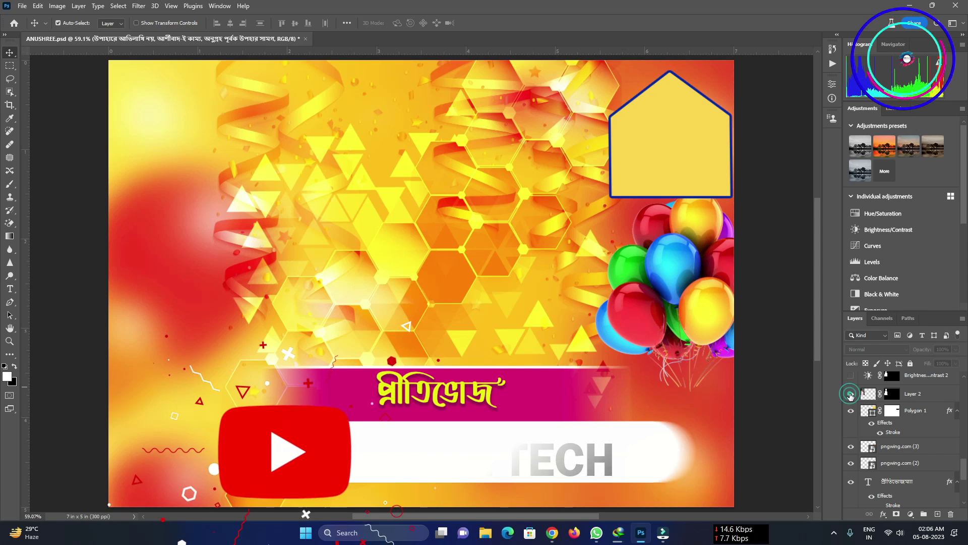
left_click(850, 393)
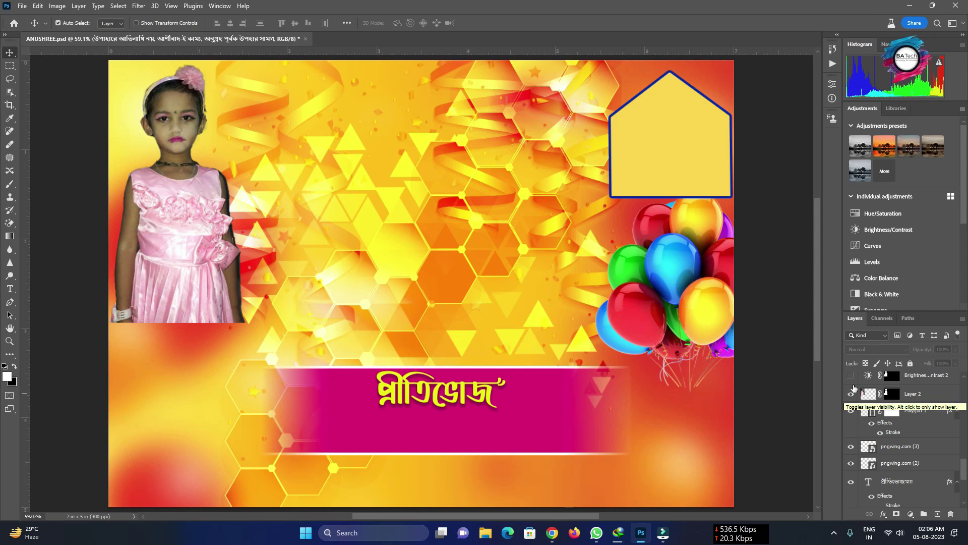
left_click(851, 376)
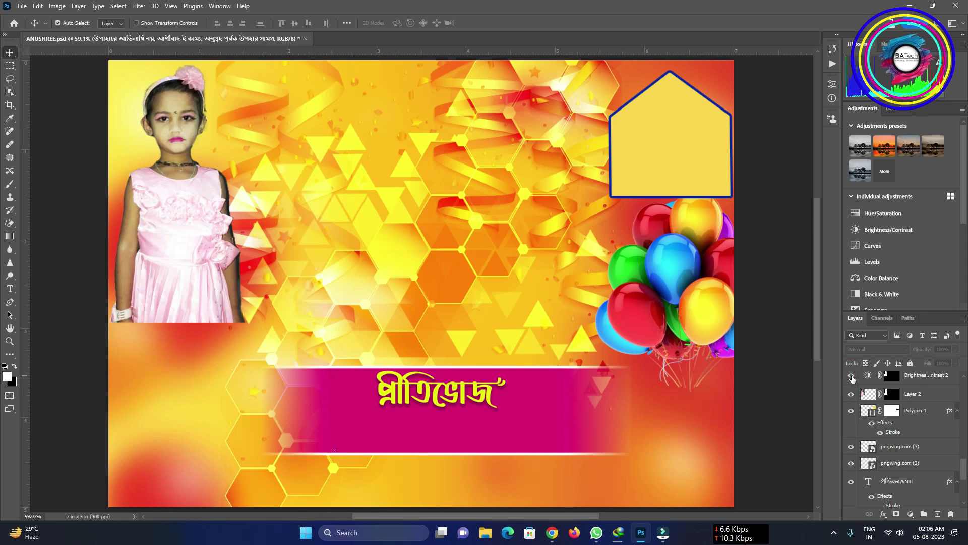
- Show the bottom-right girl's photo and Brightness/Contrast 1, checking the layout at 100%
scroll(907, 439, "up", 5)
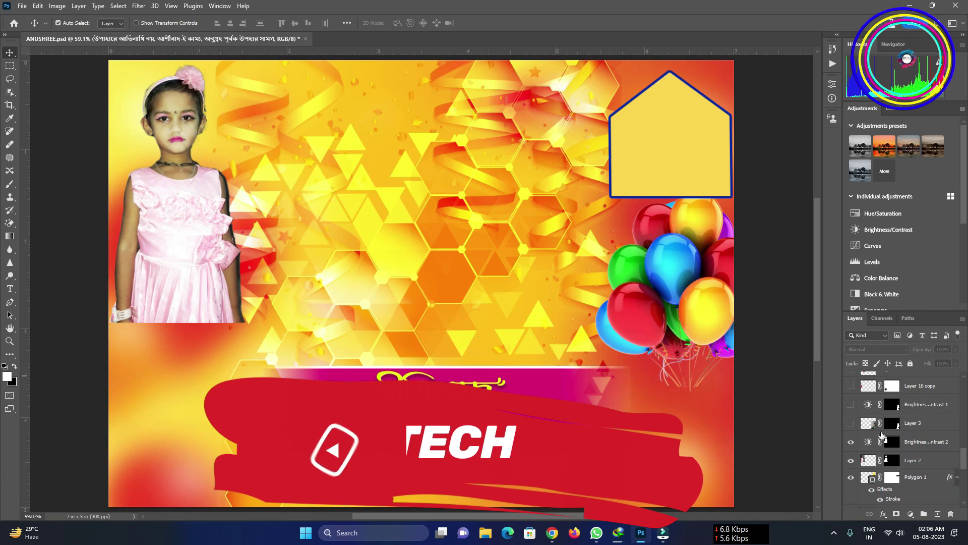
left_click(851, 423)
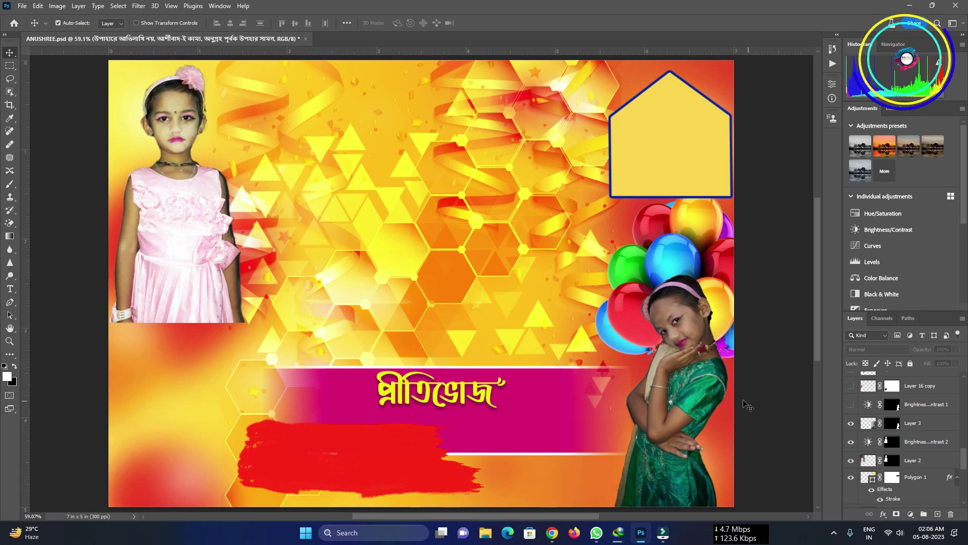
left_click(852, 405)
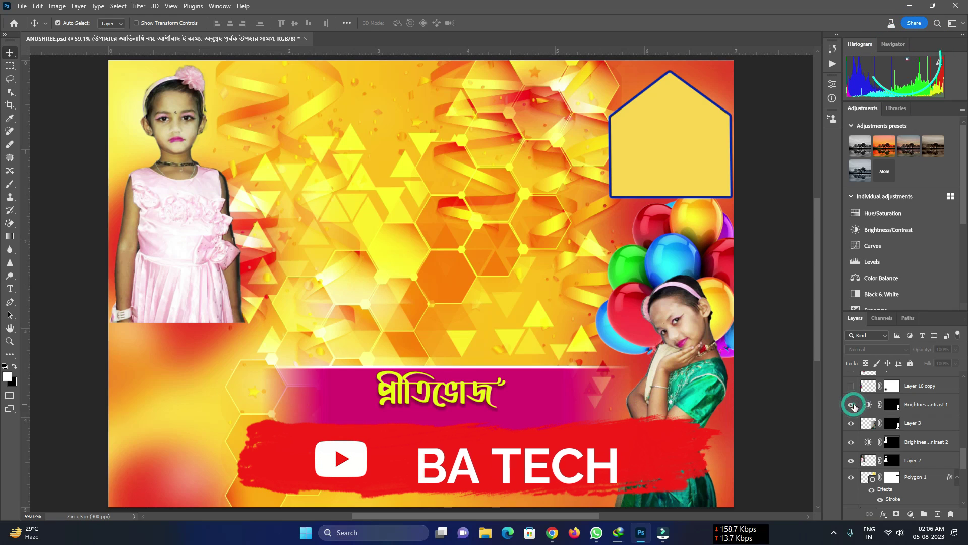
left_click(501, 337)
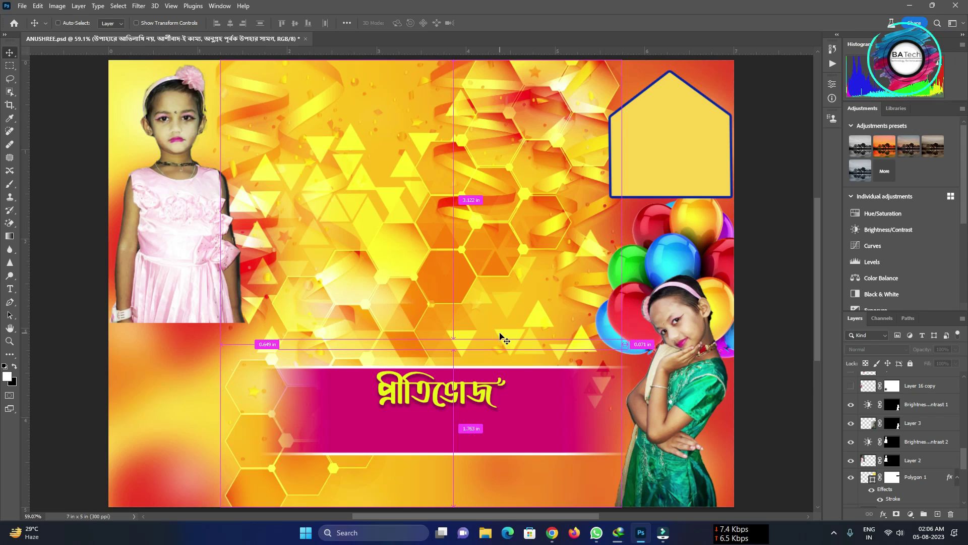
key("ctrl+1")
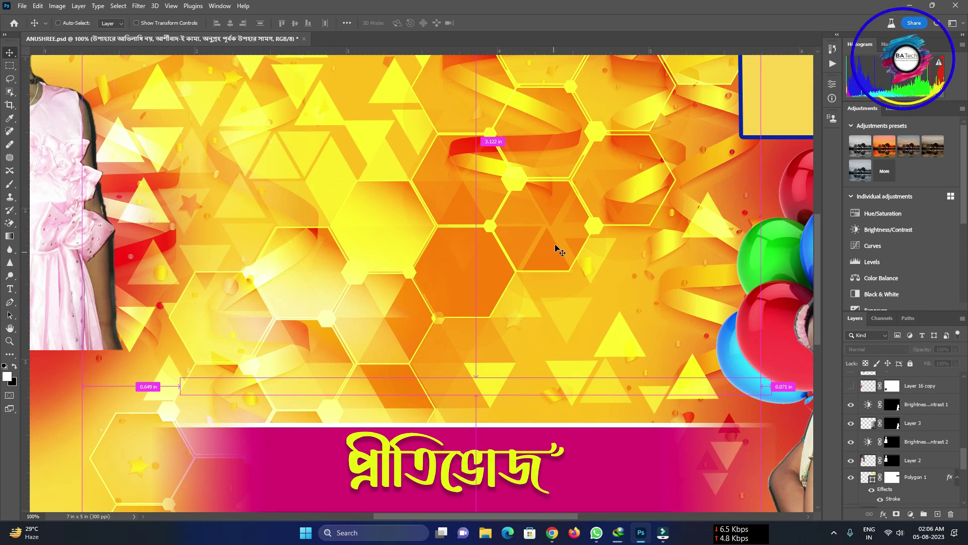
key("ctrl+minus")
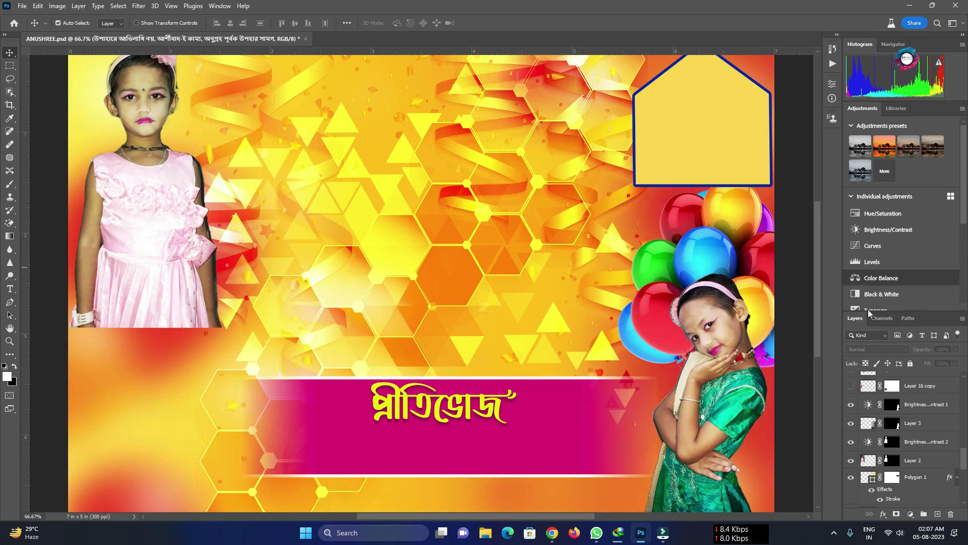
- Show the small and purple balloon clusters, the two girls' photo and copy, and Happy Birthday
left_click(850, 387)
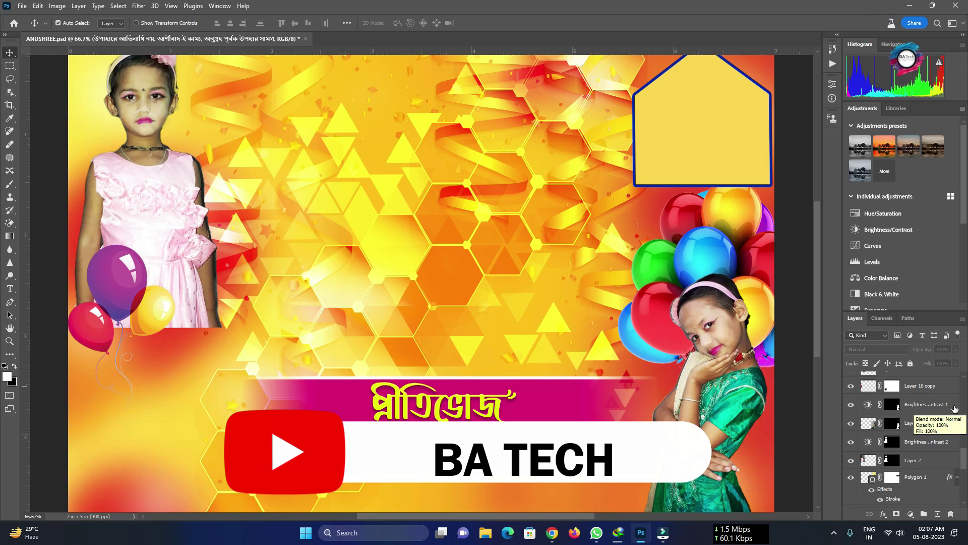
scroll(872, 398, "up", 1)
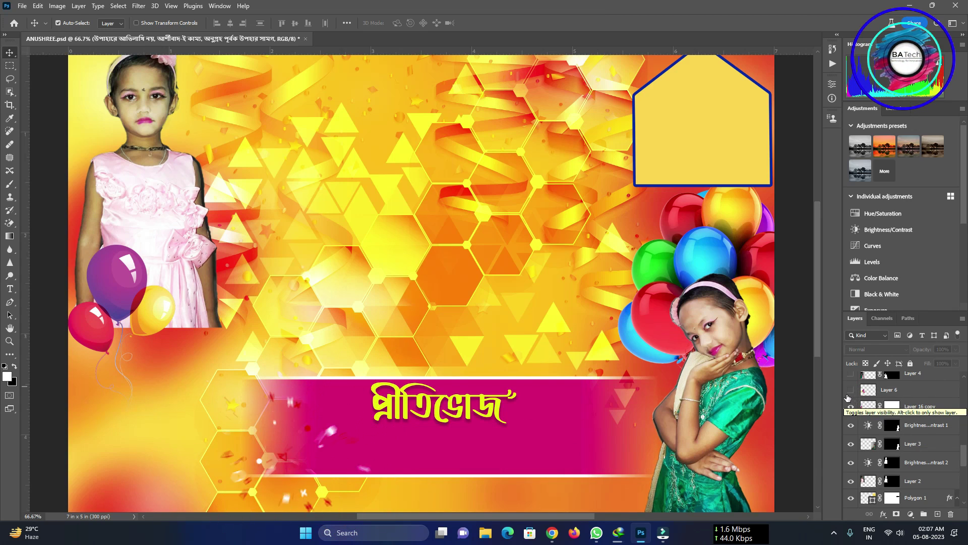
left_click(850, 389)
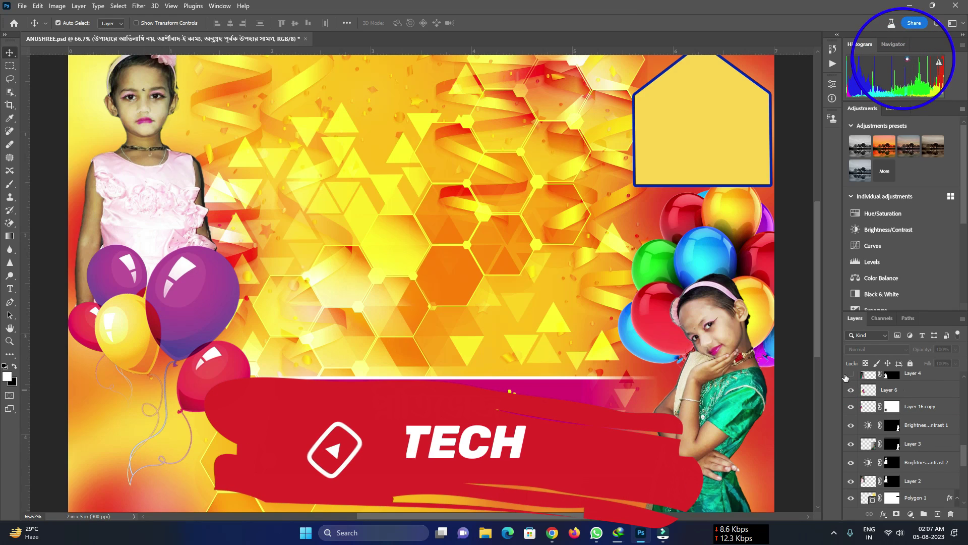
left_click(849, 374)
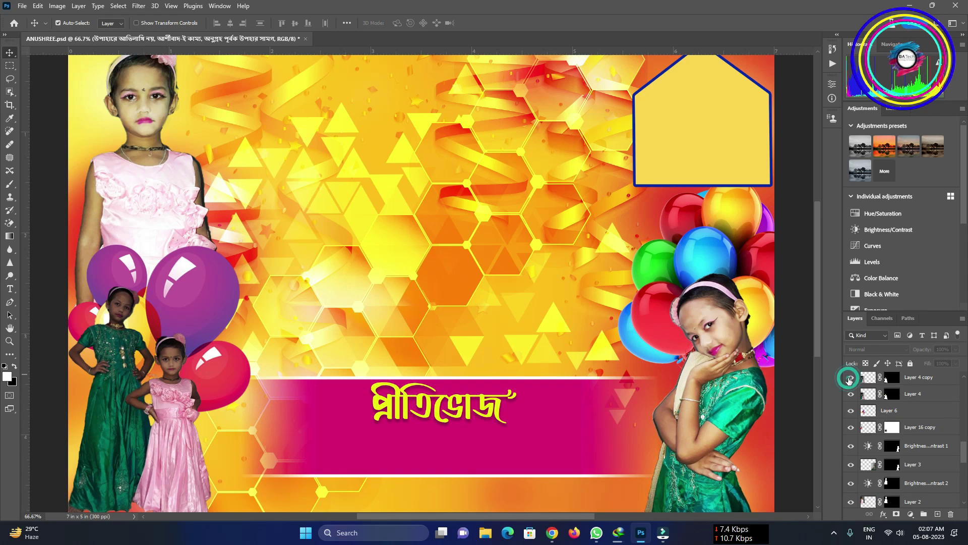
left_click(850, 378)
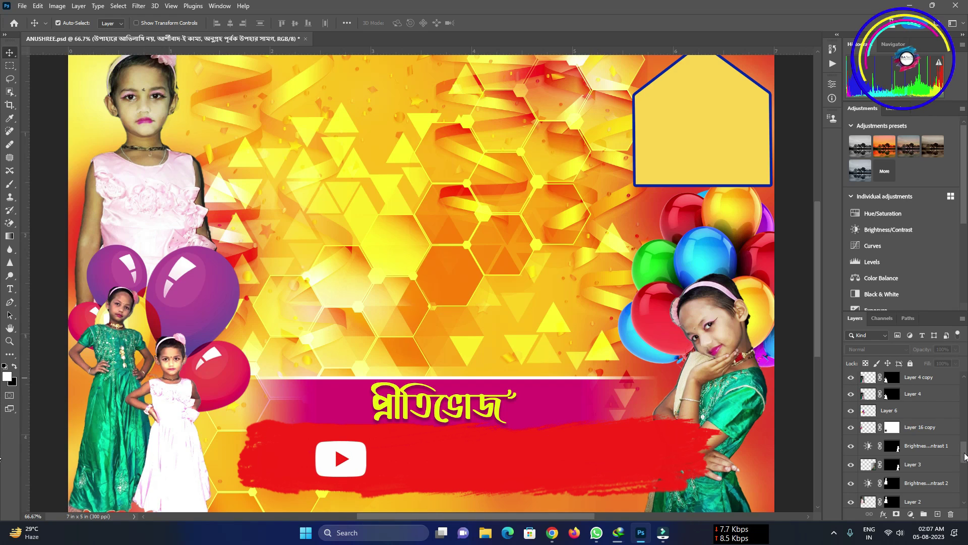
left_click_drag(962, 453, 965, 450)
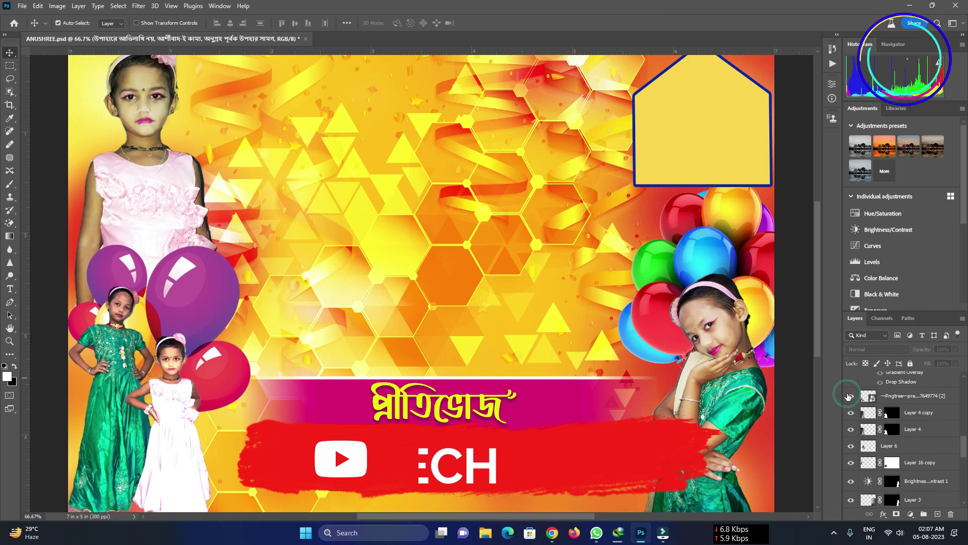
left_click(850, 396)
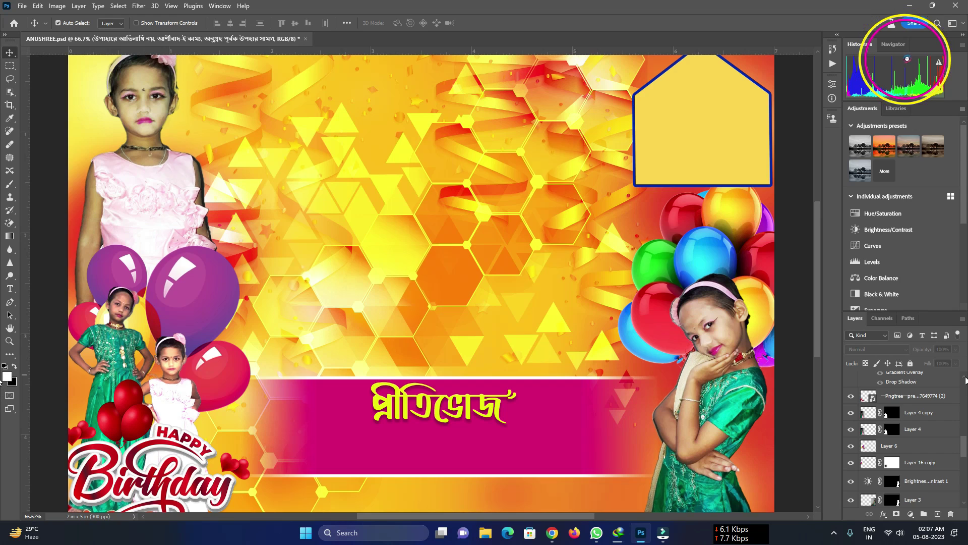
- Turn on the অনুশ্রী -র heading and the সবিনয় নিবেদন paragraph text layers
scroll(965, 380, "up", 2)
scroll(964, 381, "up", 2)
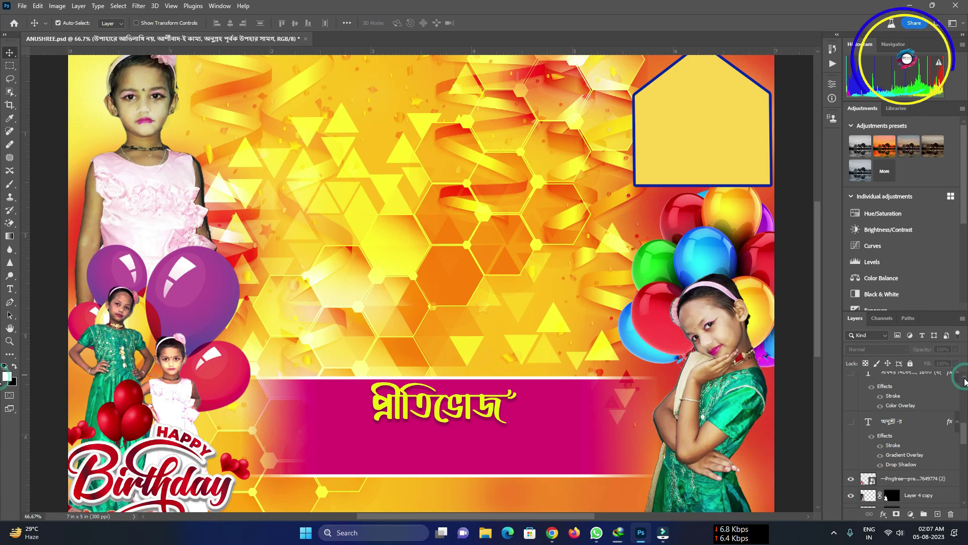
left_click(852, 424)
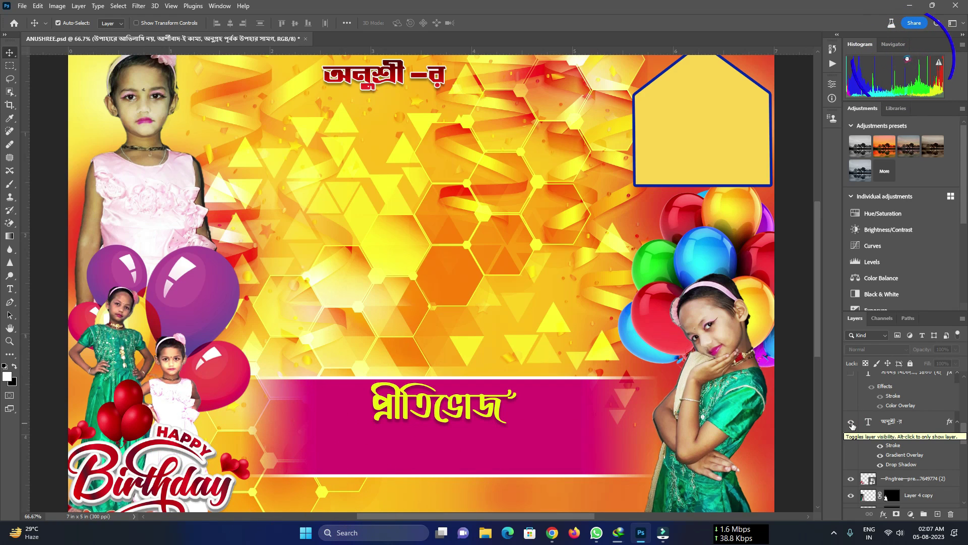
scroll(852, 422, "up", 2)
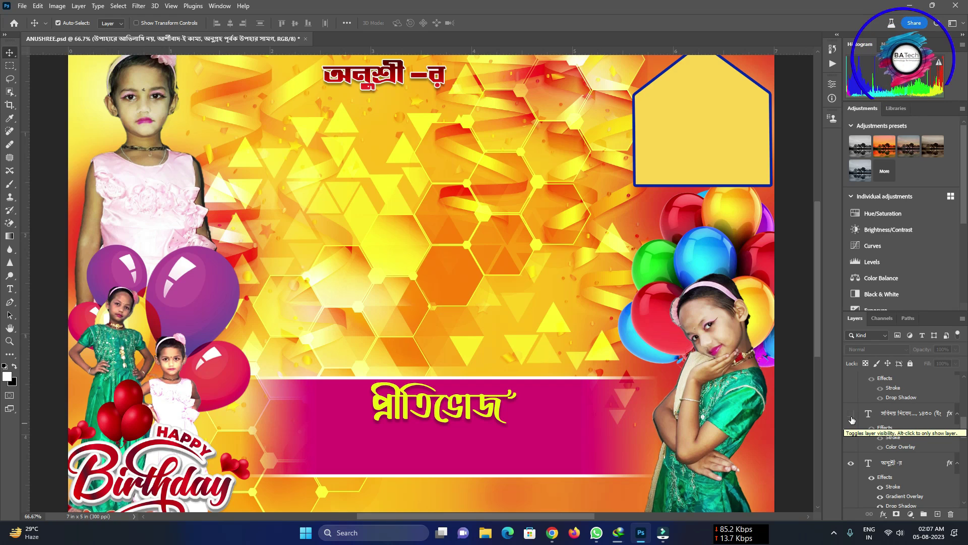
left_click(851, 418)
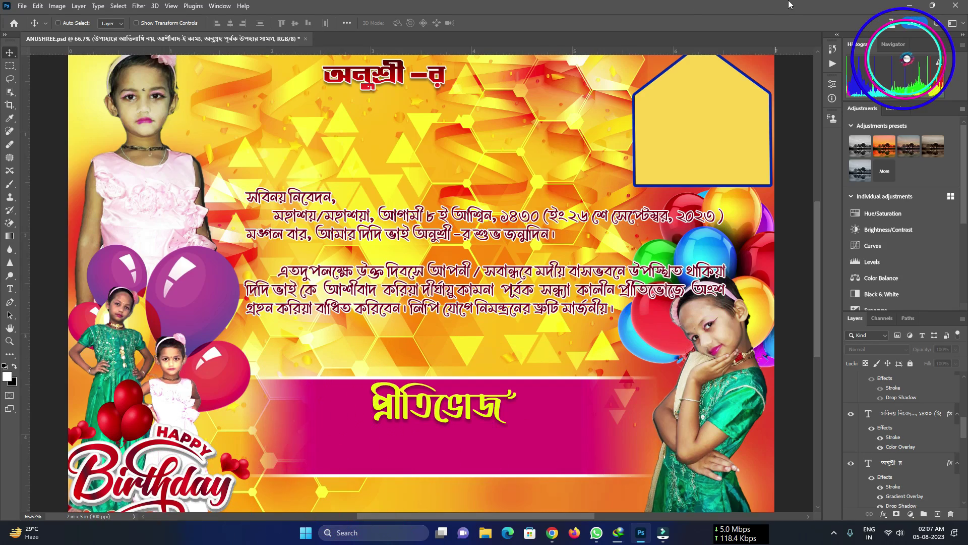
- Turn on the ৮ই আশ্বিন date text layer under the প্রীতিভোজ banner title
key("ctrl+plus")
key("ctrl+plus")
key("ctrl+0")
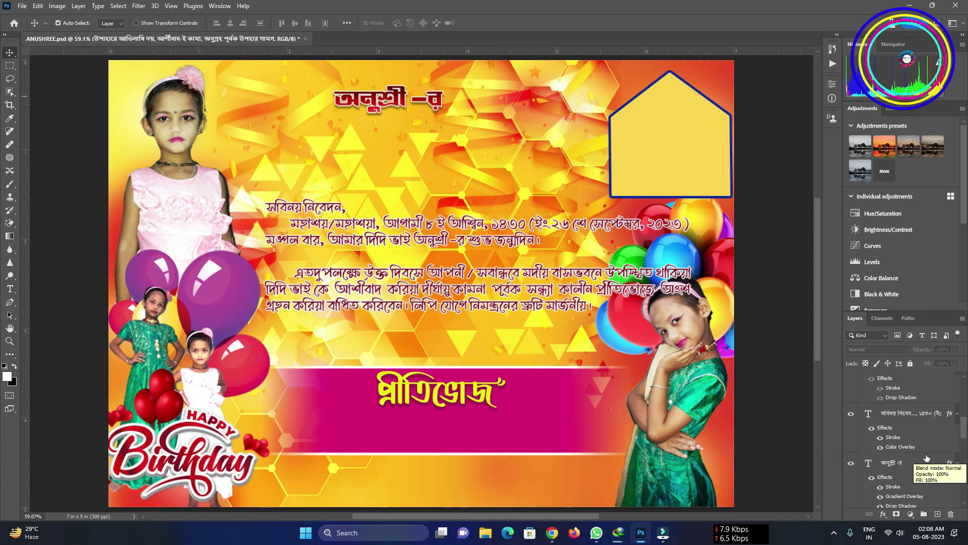
scroll(926, 457, "up", 1)
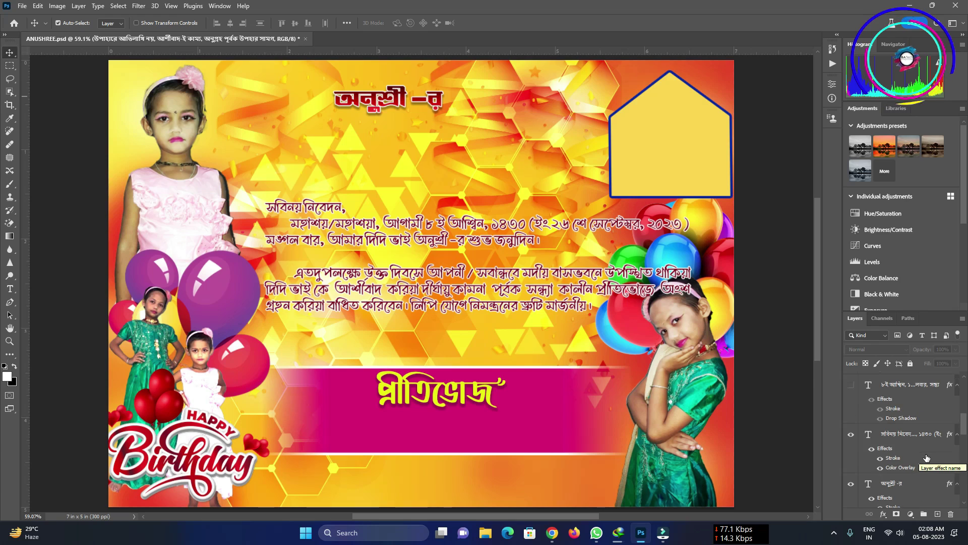
left_click(852, 387)
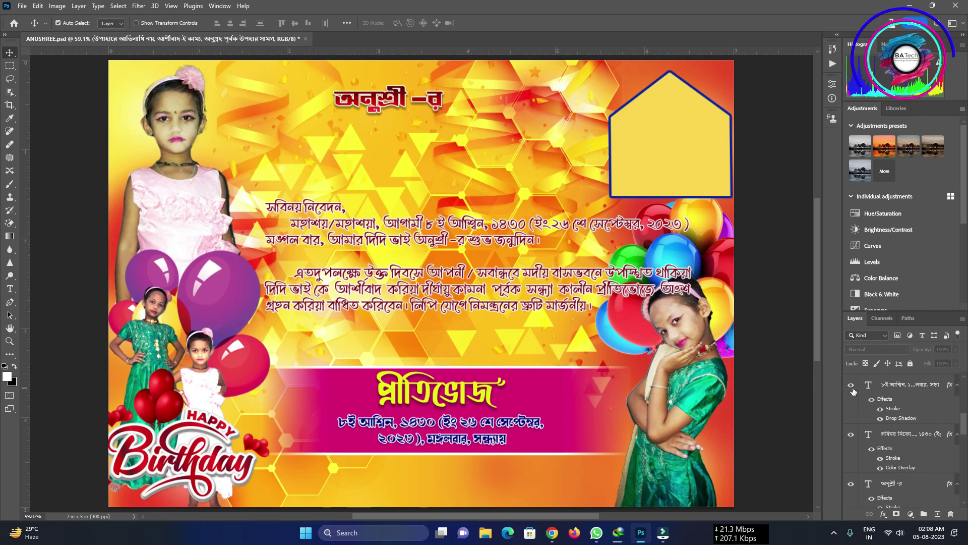
scroll(890, 400, "up", 1)
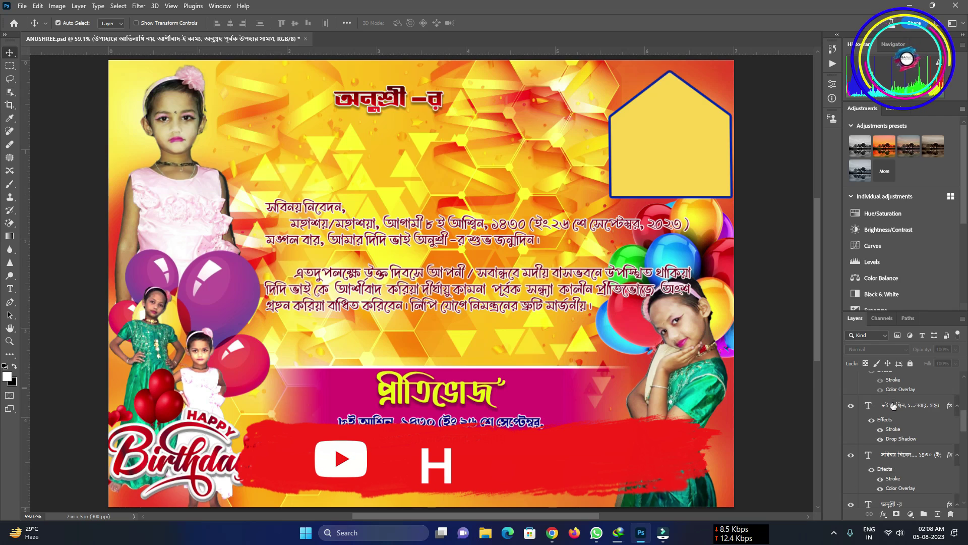
scroll(895, 413, "up", 2)
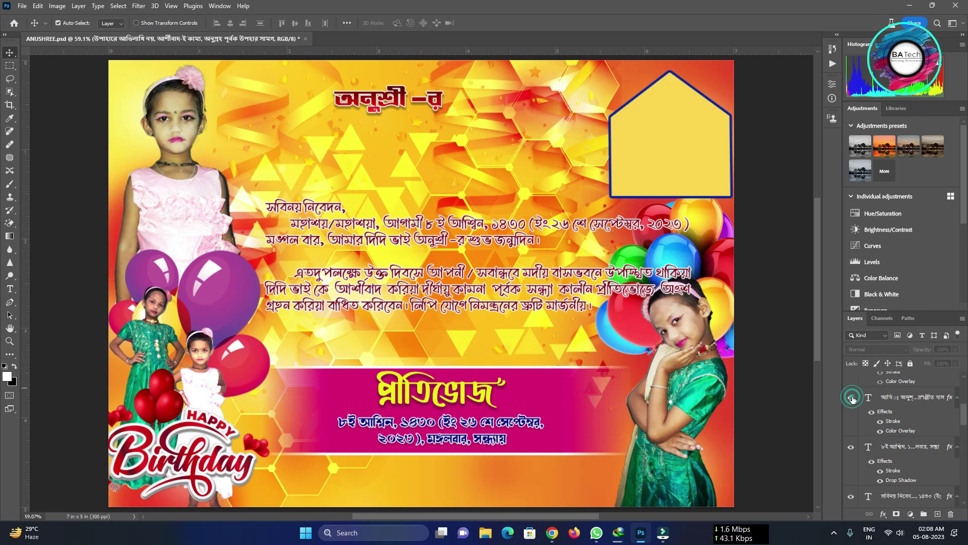
- Show the family-names text in the house shape and the signature line below the paragraph
left_click(852, 399)
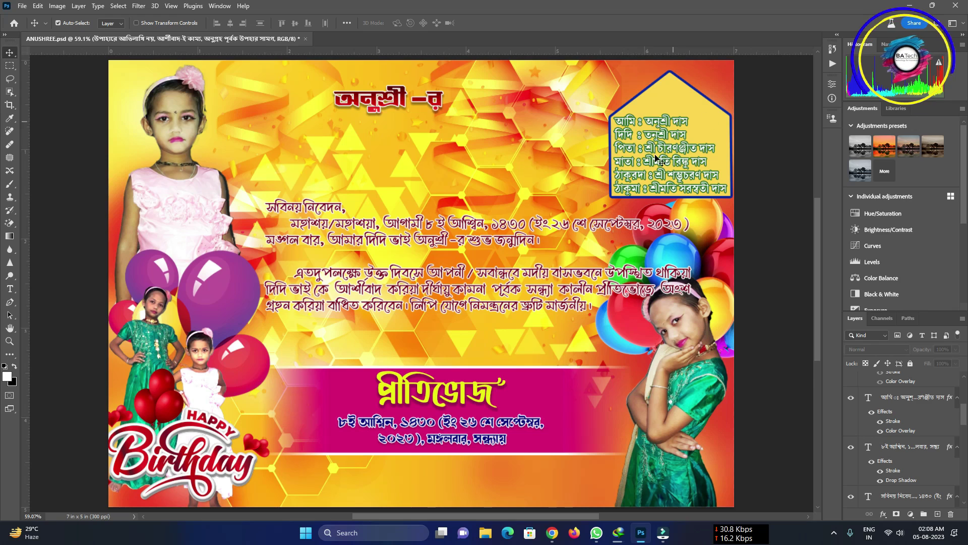
scroll(906, 416, "up", 1)
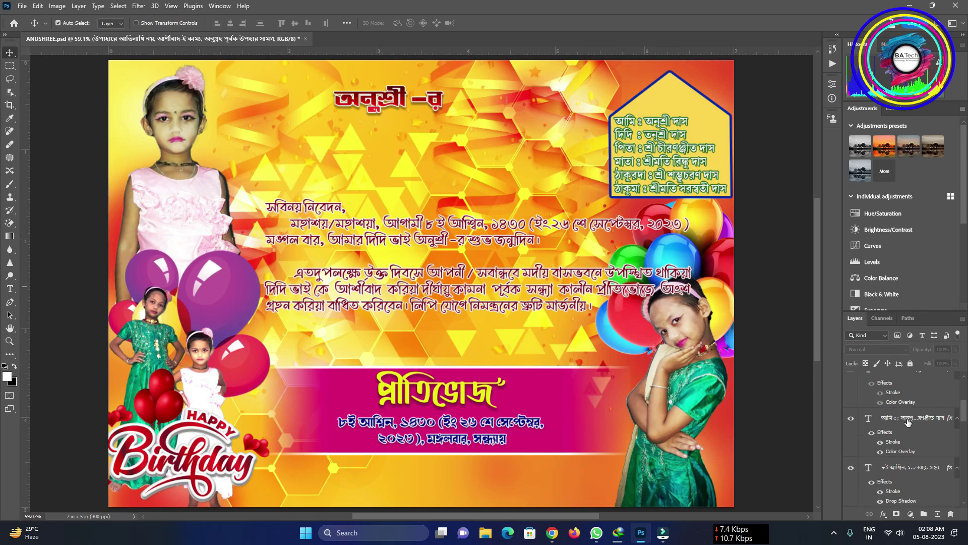
scroll(911, 436, "up", 1)
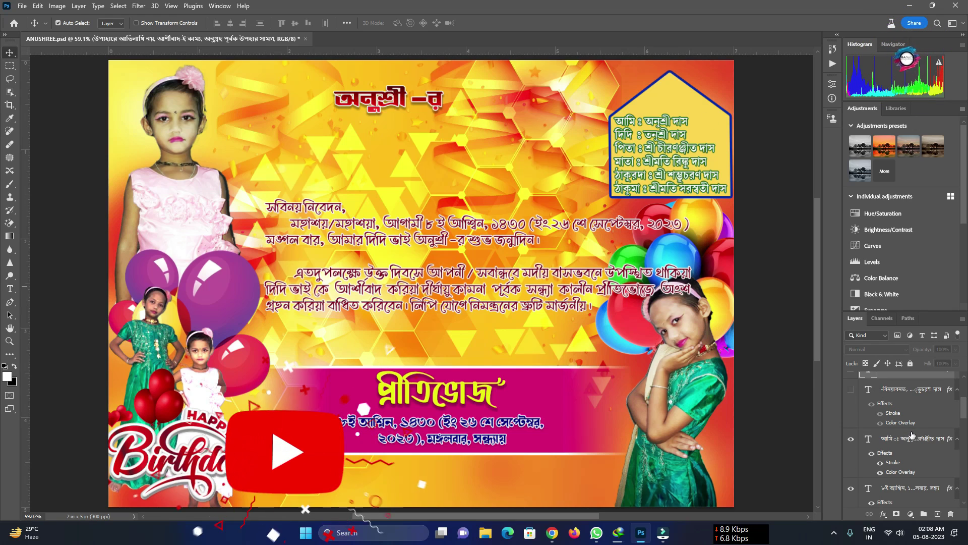
left_click(852, 393)
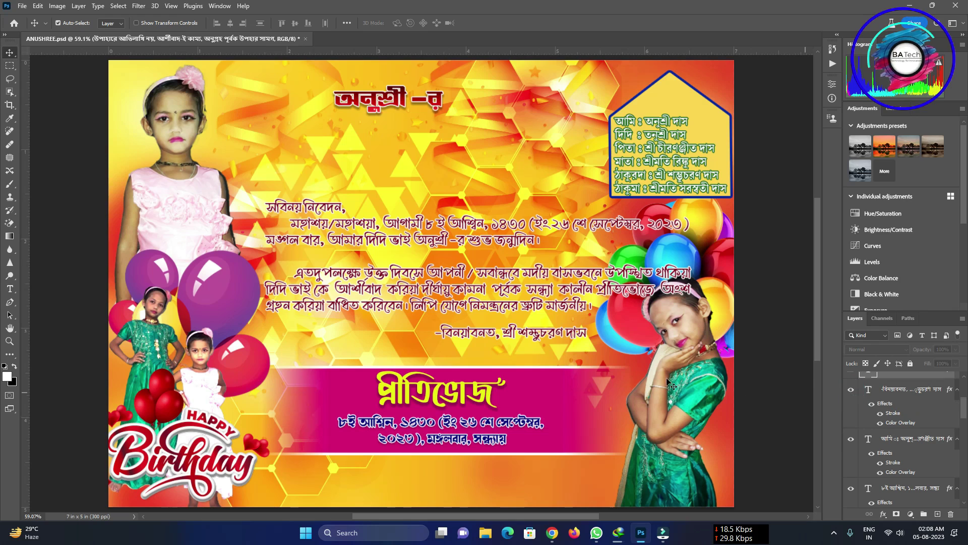
scroll(862, 414, "up", 1)
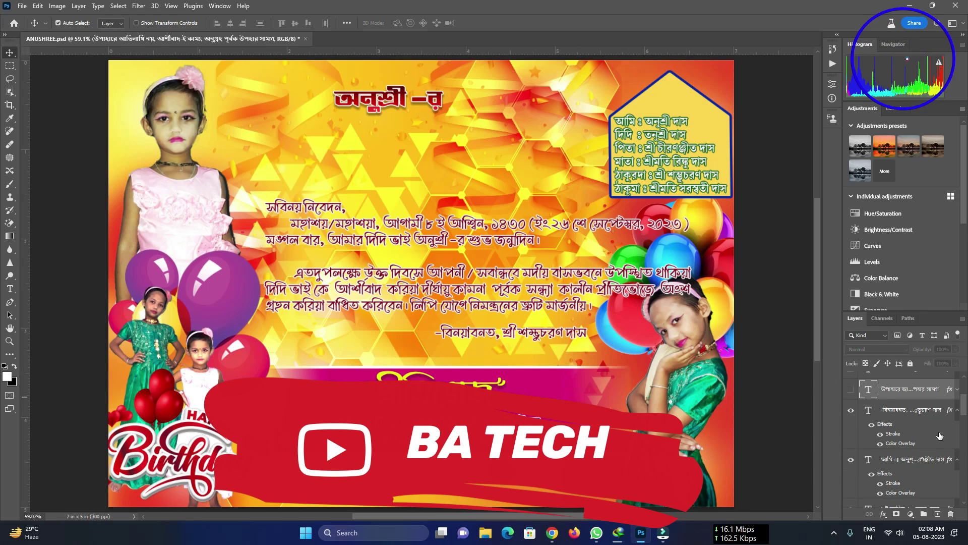
scroll(939, 436, "up", 2)
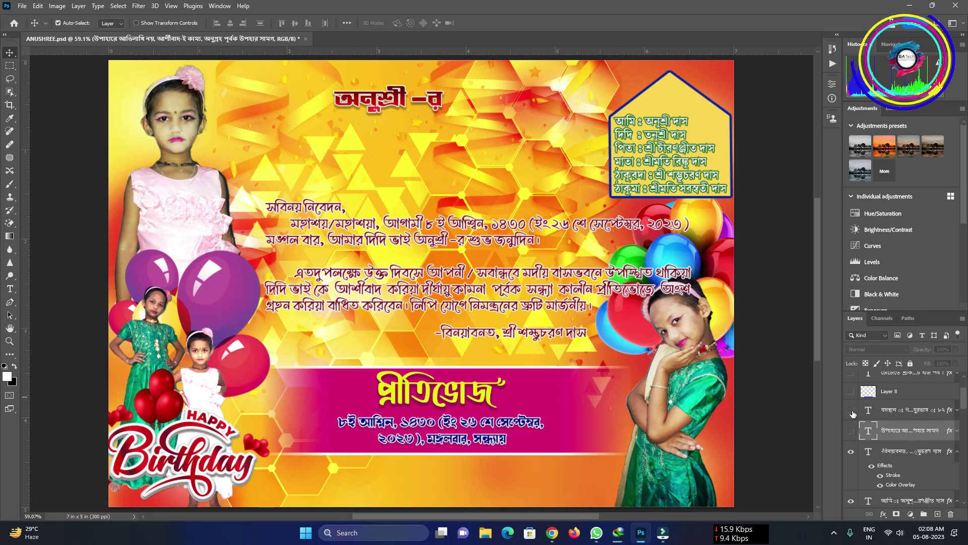
- Show the bottom address line, the blue Layer 8 bar and the bus-stop directions text
left_click(852, 411)
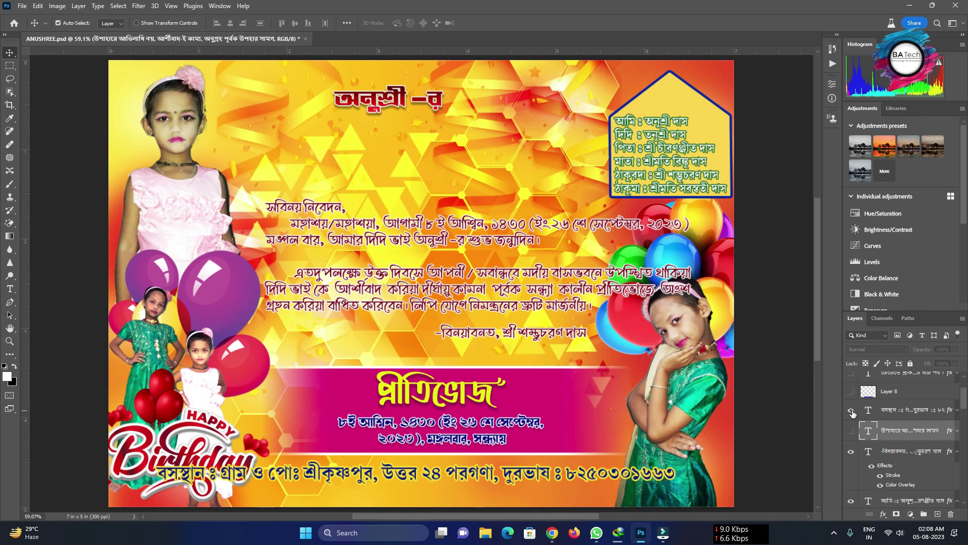
scroll(924, 425, "up", 1)
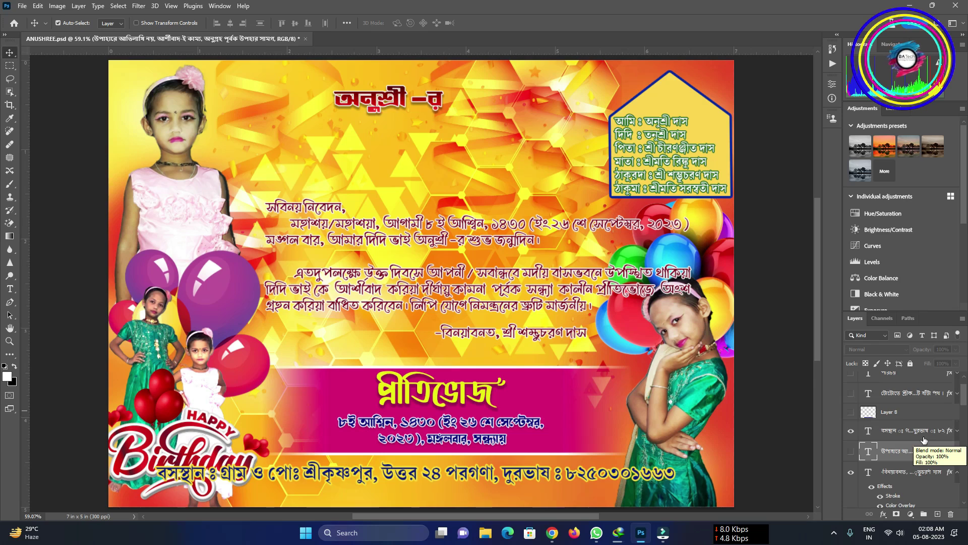
left_click(851, 413)
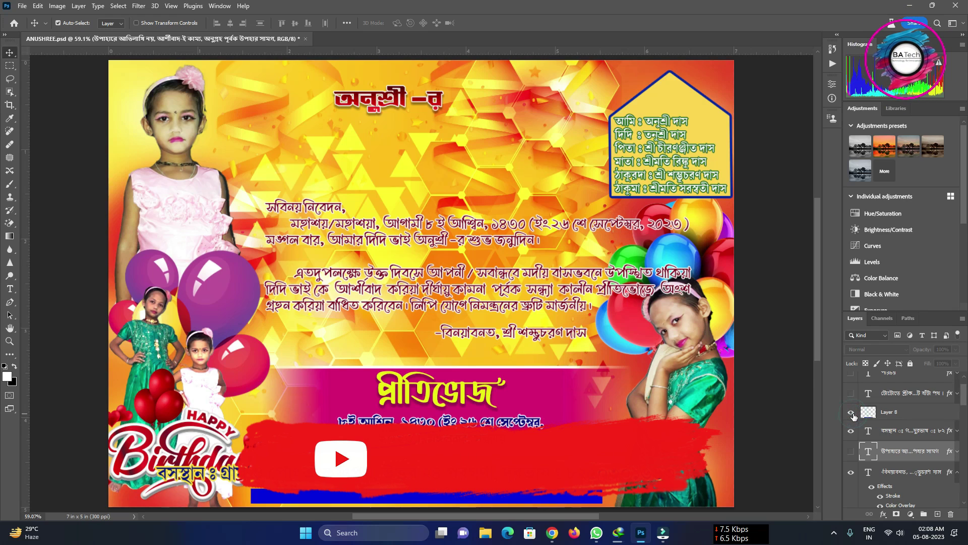
scroll(913, 441, "up", 1)
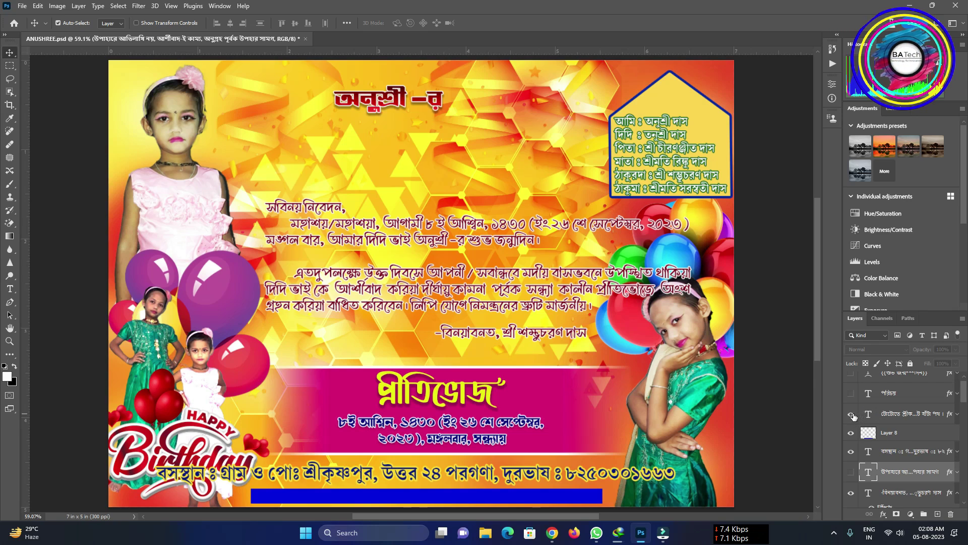
left_click(852, 414)
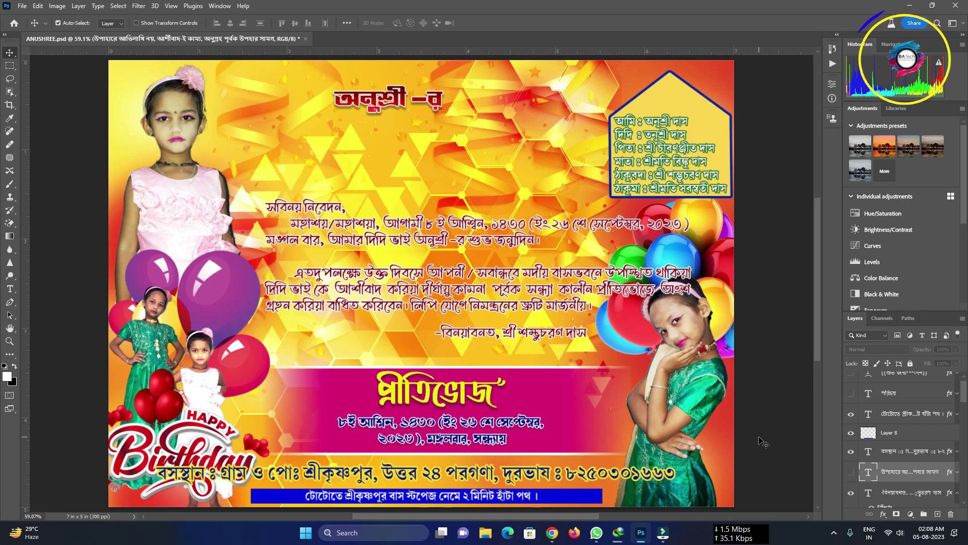
key("ctrl+1")
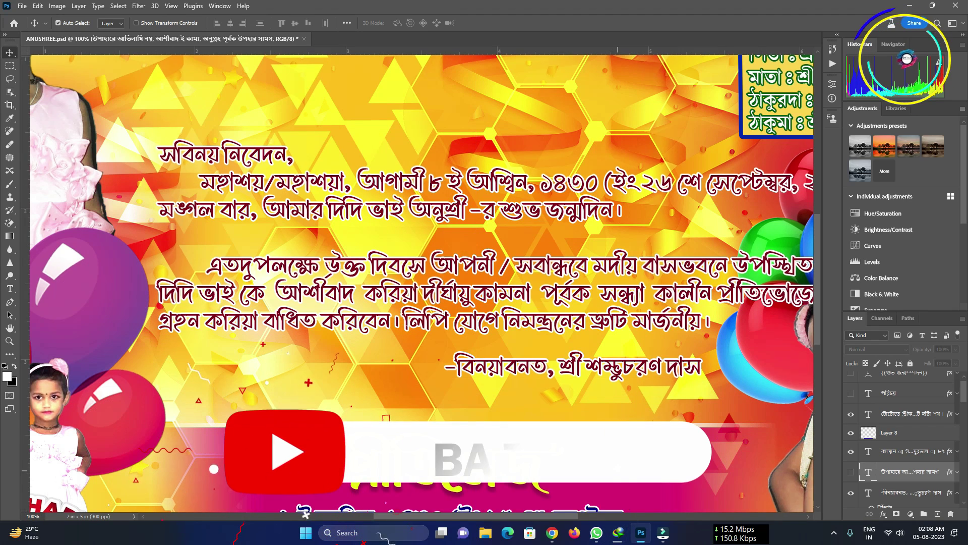
- Turn on the পরিচয় text layer atop the family info box, inspecting it up close
left_click_drag(615, 463, 617, 236)
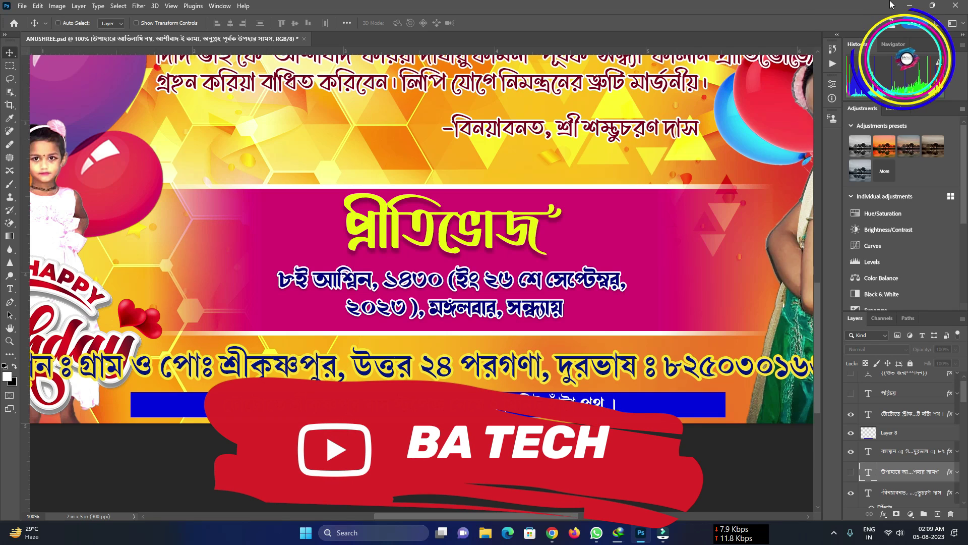
key("ctrl+minus")
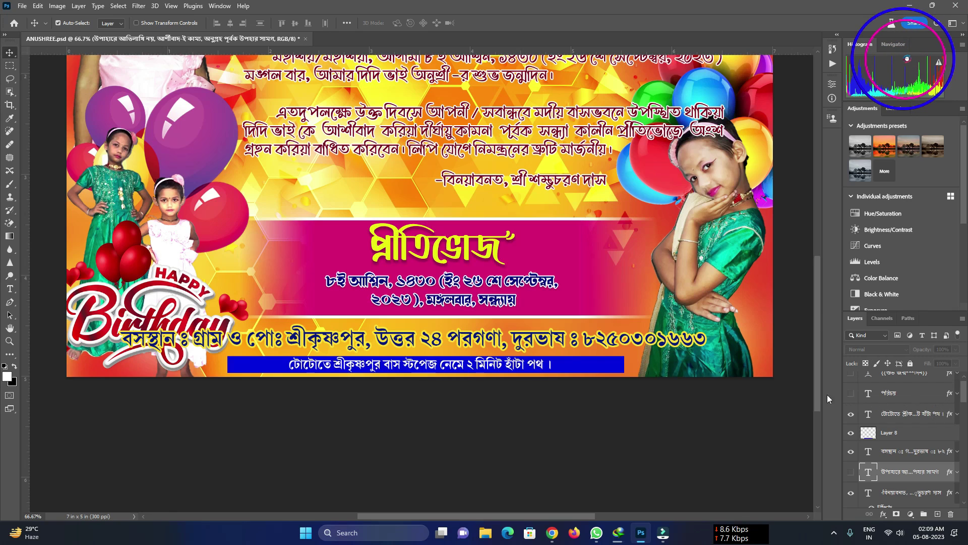
left_click_drag(818, 327, 821, 265)
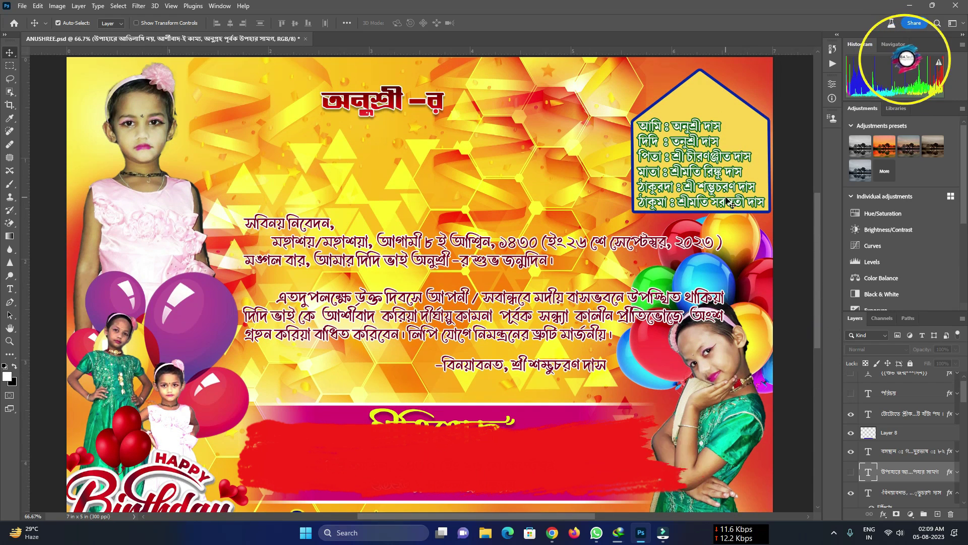
key("ctrl+plus")
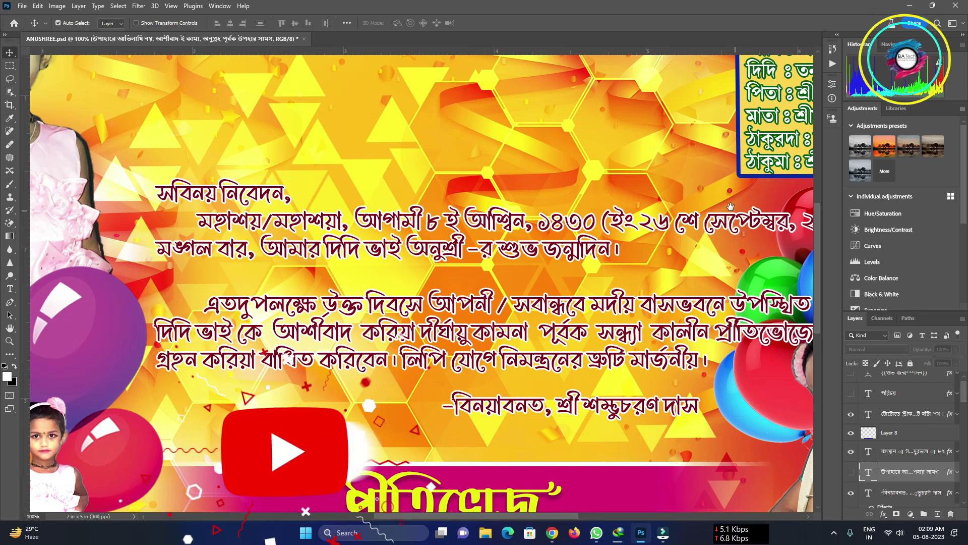
mouse_move(750, 182)
left_mouse_down()
mouse_move(520, 241)
mouse_move(502, 297)
left_mouse_up()
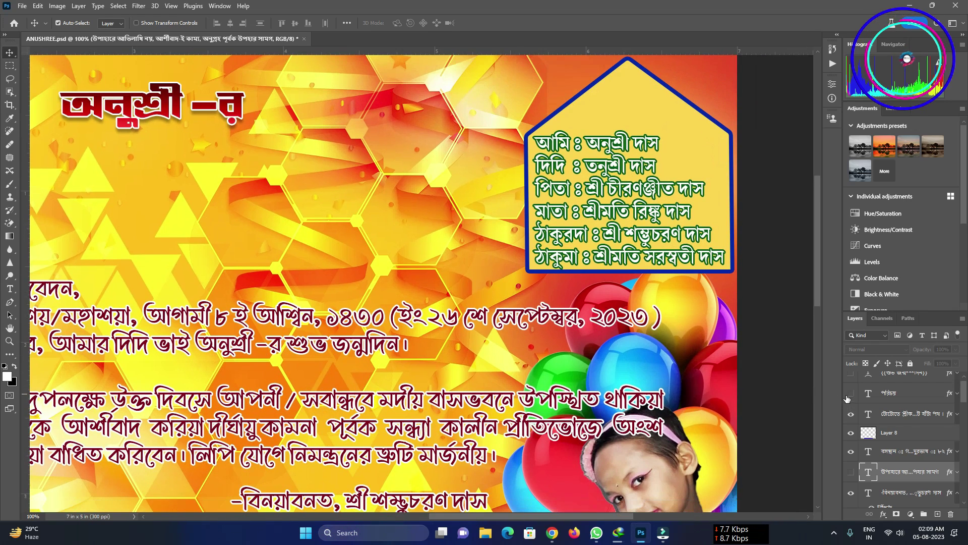
left_click(850, 393)
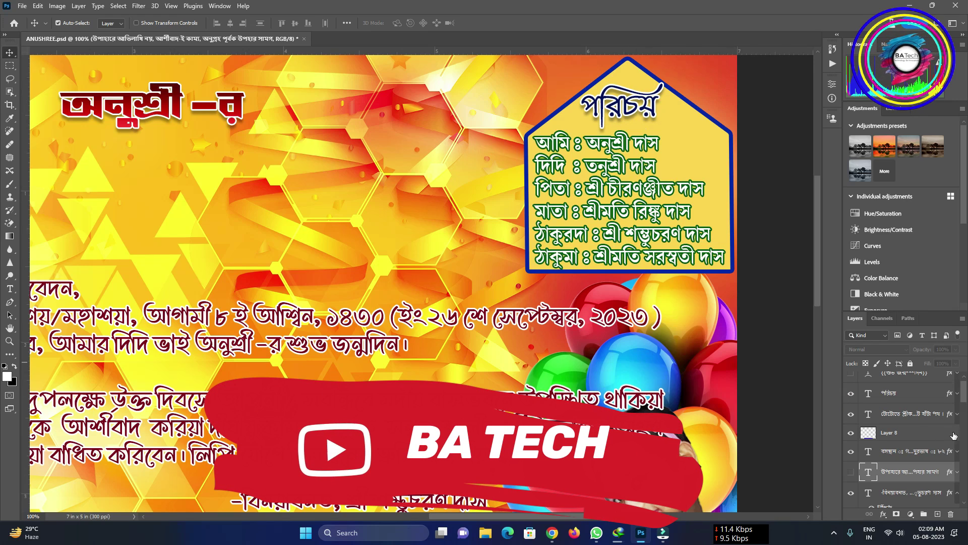
left_click_drag(965, 397, 965, 395)
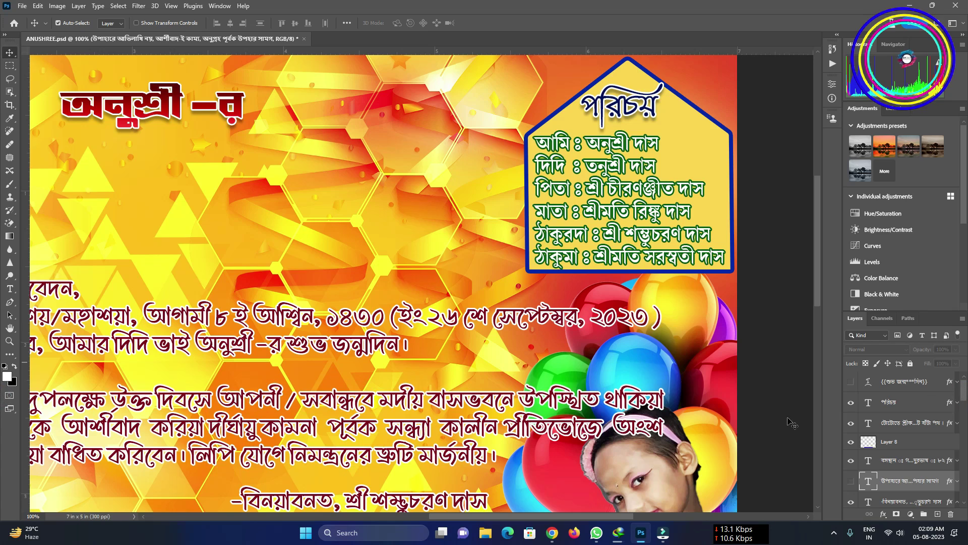
key("ctrl")
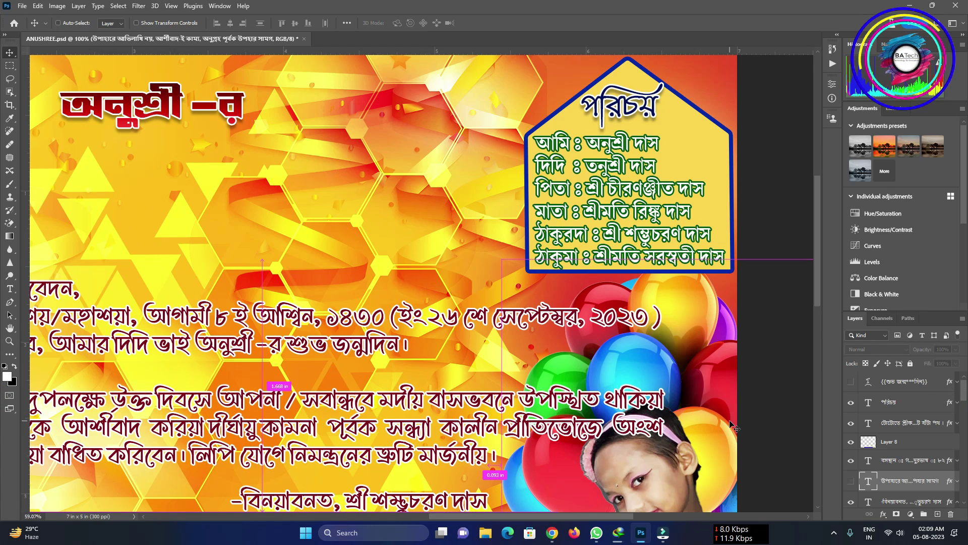
key("ctrl+0")
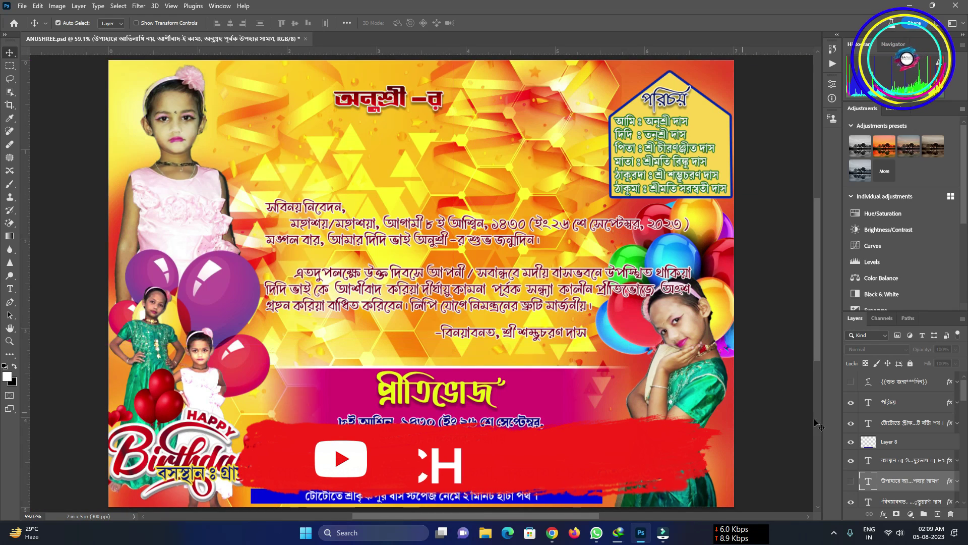
- Make the শুভ জন্মদিন title layer visible and check it at actual size
left_click(851, 382)
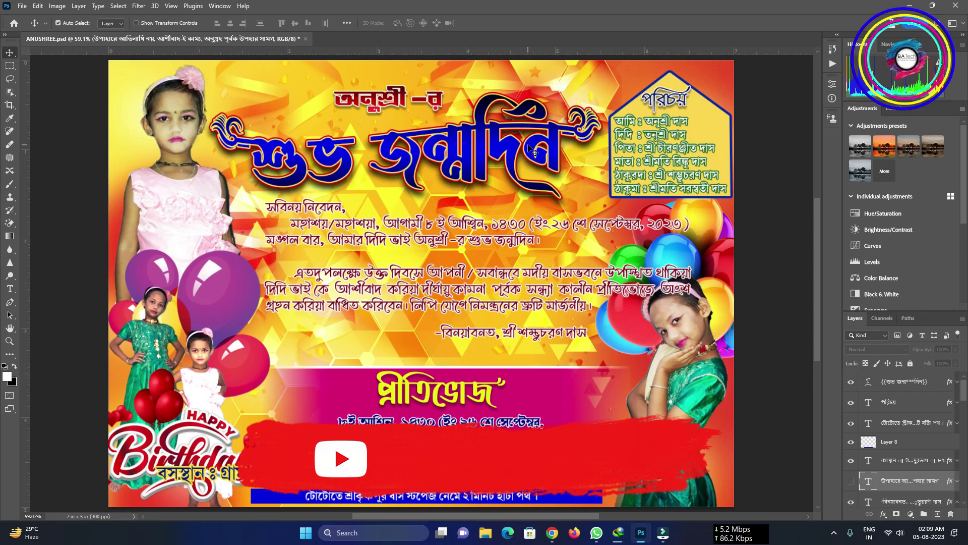
key("ctrl")
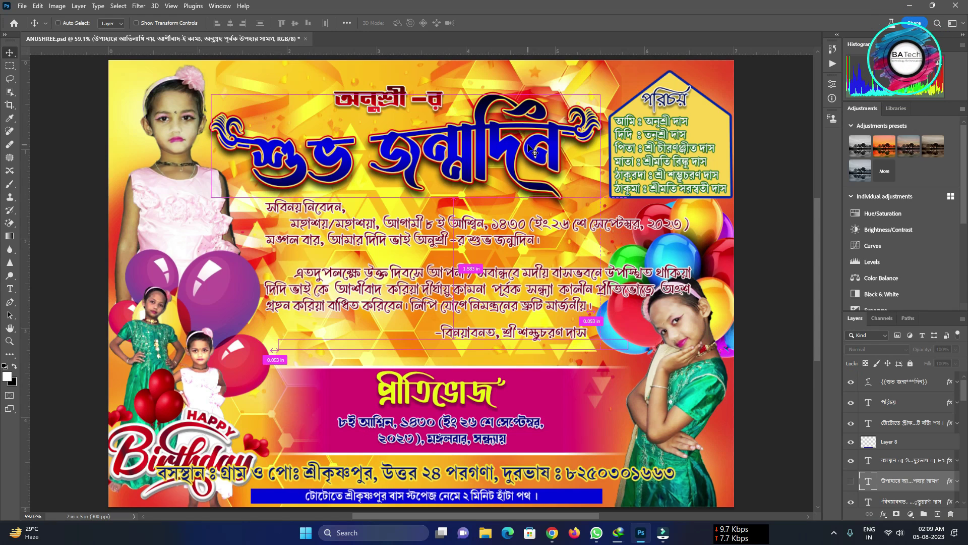
key("ctrl+1")
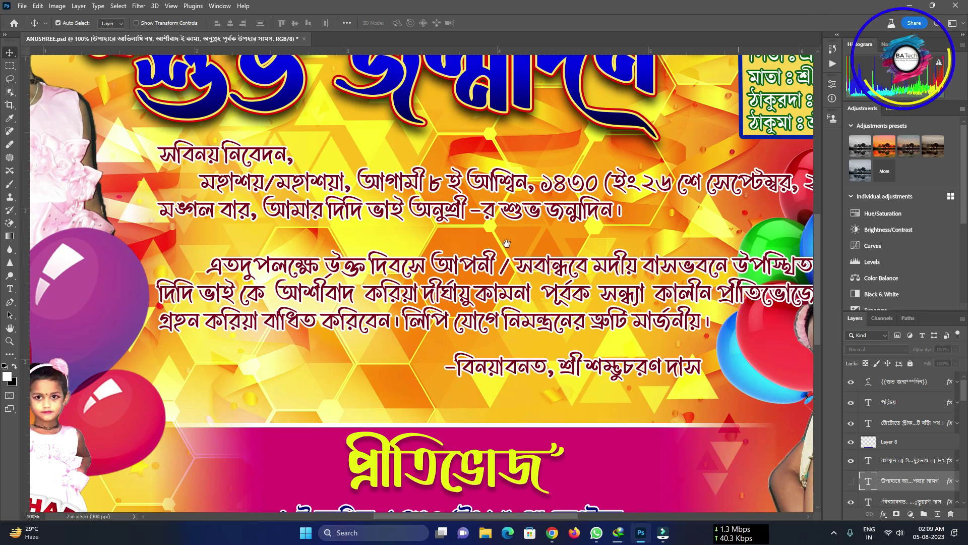
mouse_move(461, 239)
left_mouse_down()
mouse_move(279, 373)
mouse_move(269, 281)
mouse_move(469, 245)
mouse_move(632, 363)
mouse_move(525, 313)
mouse_move(480, 121)
left_mouse_up()
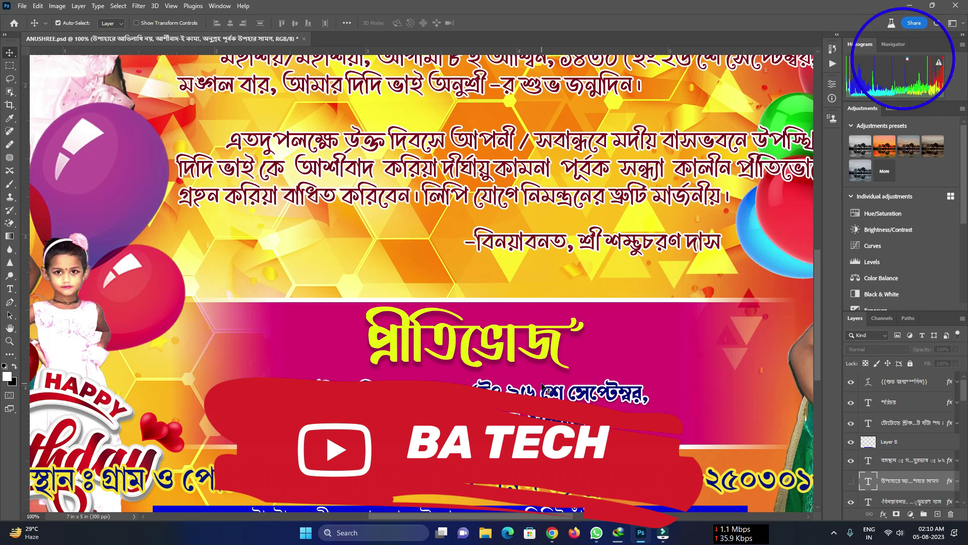
- Zoom in on the date, feast heading and birthday girl, then fit the whole banner on screen
key("ctrl")
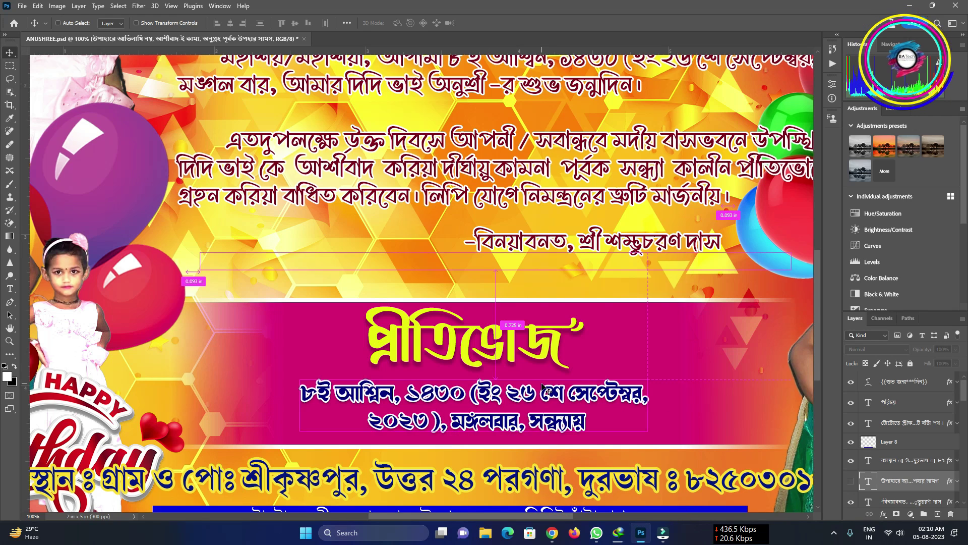
key("ctrl+plus")
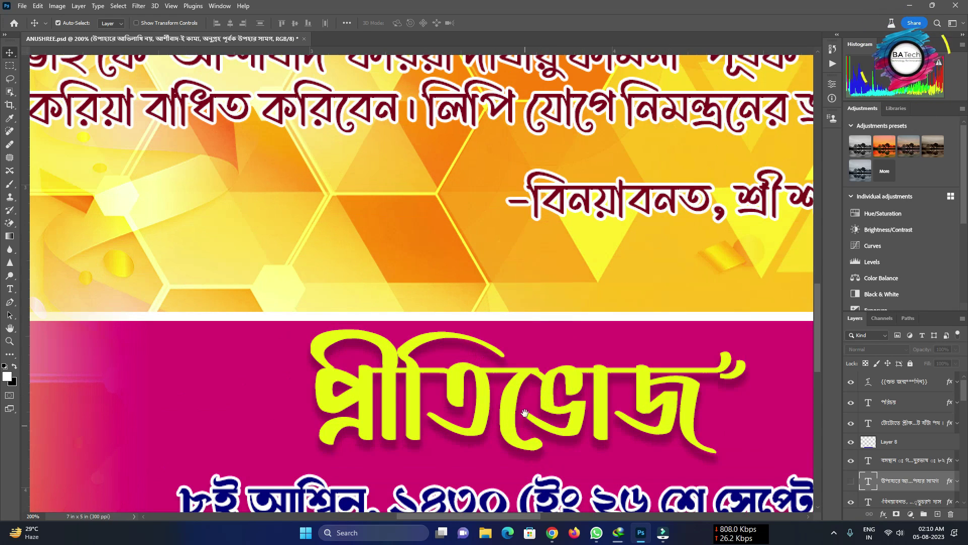
scroll(525, 412, "down", 5)
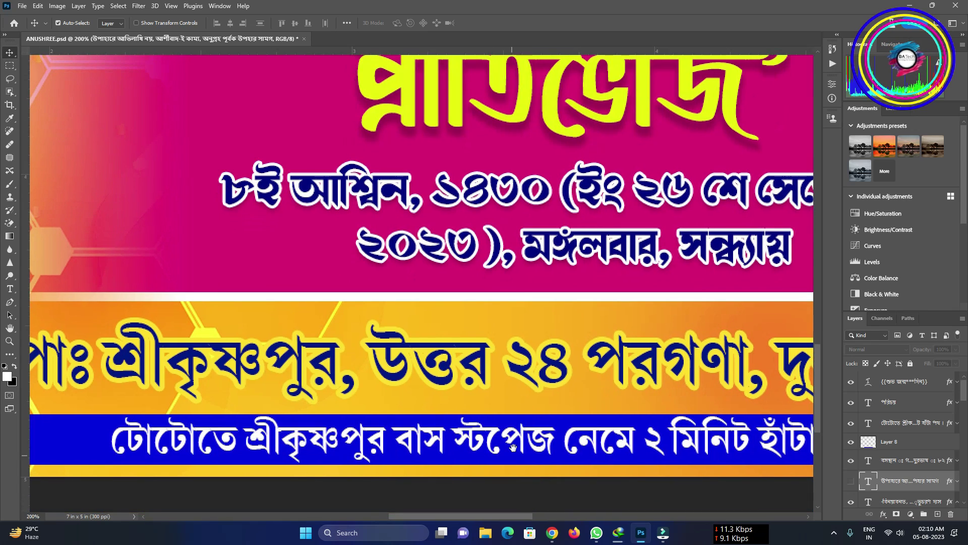
left_click_drag(201, 242, 672, 322)
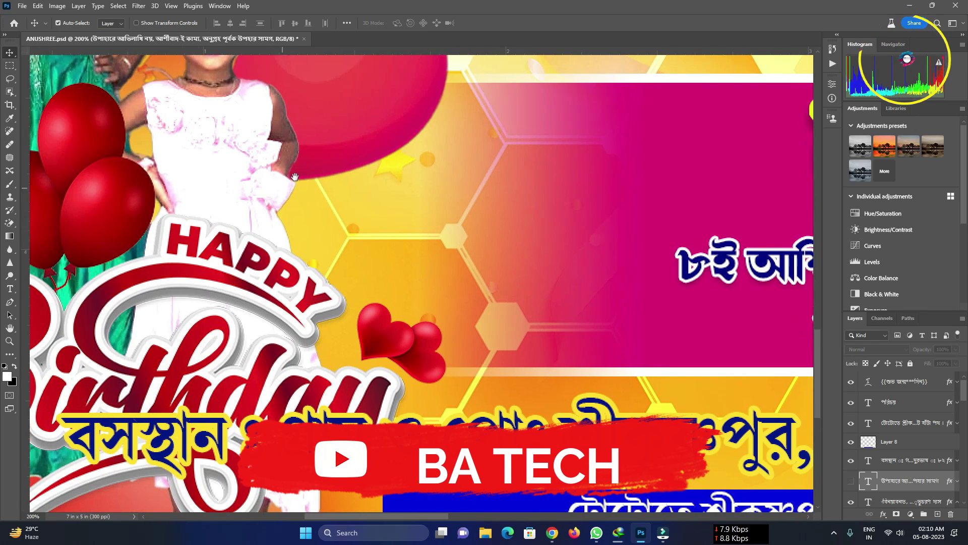
left_click_drag(294, 177, 263, 309)
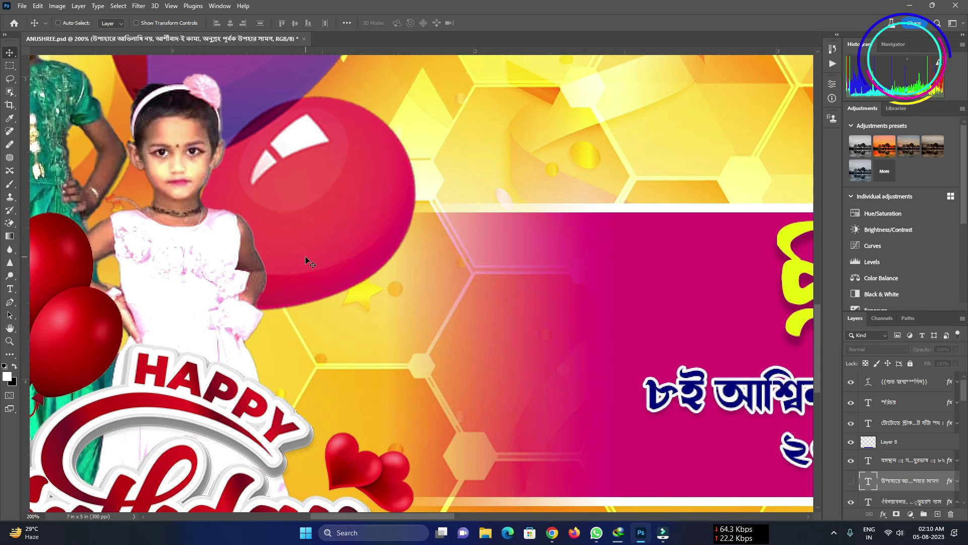
key("ctrl+minus")
key("ctrl+minus")
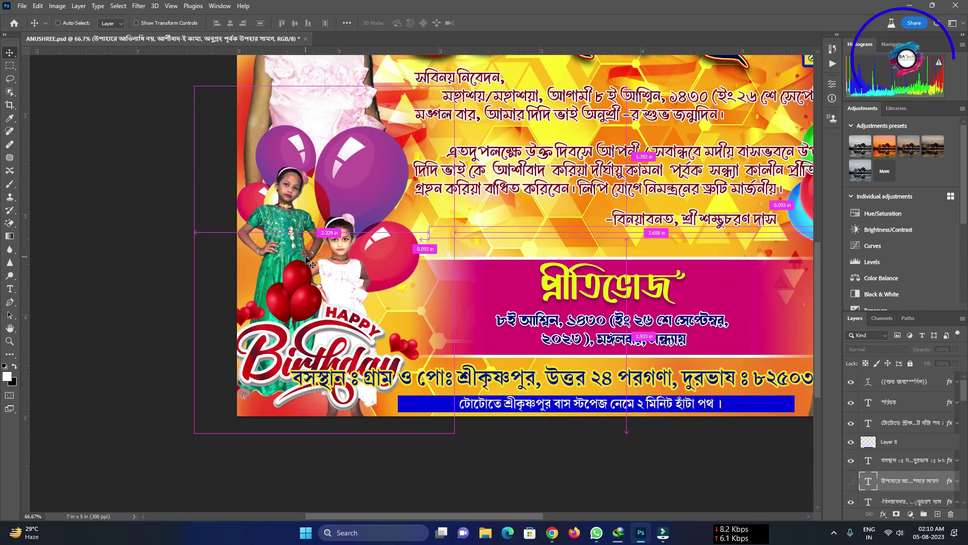
key("ctrl+0")
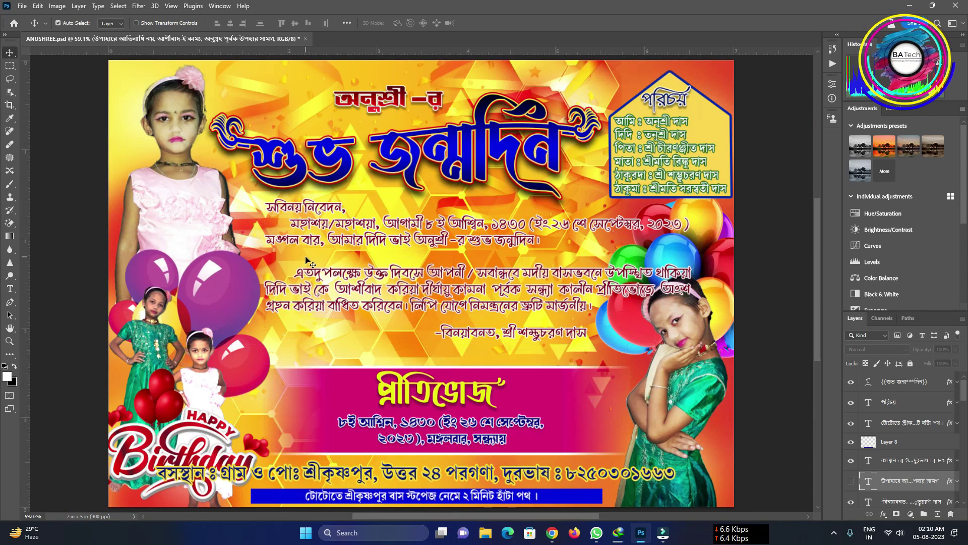
key("ctrl+minus")
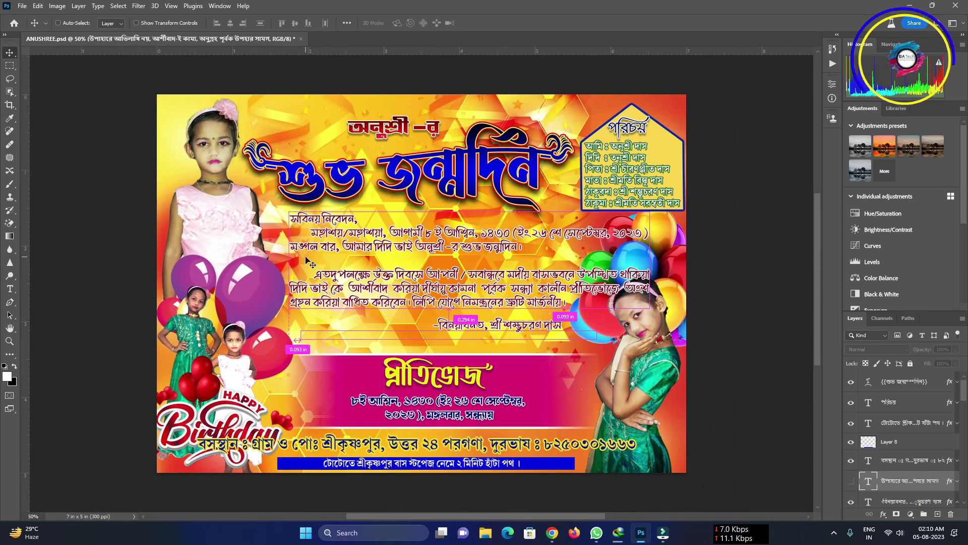
key("ctrl+minus")
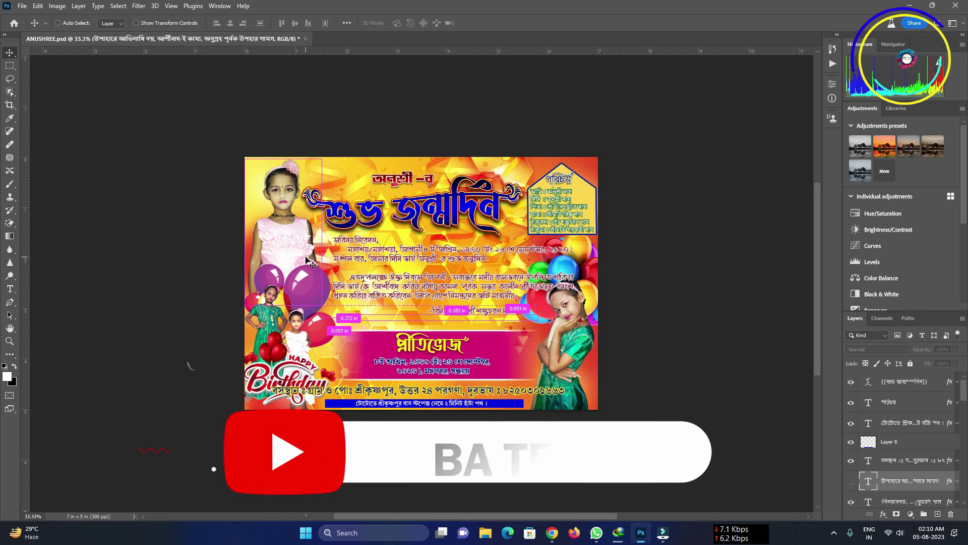
key("ctrl+plus")
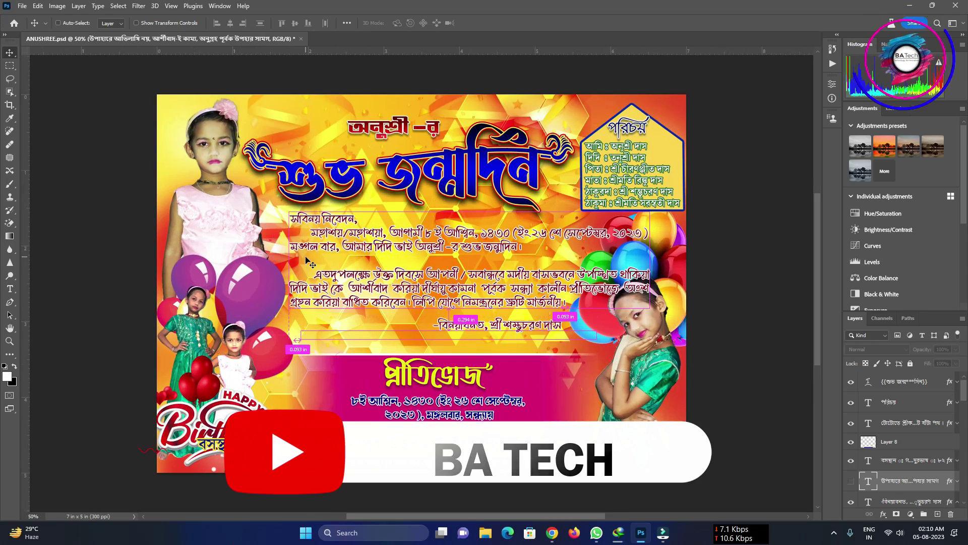
key("ctrl+plus")
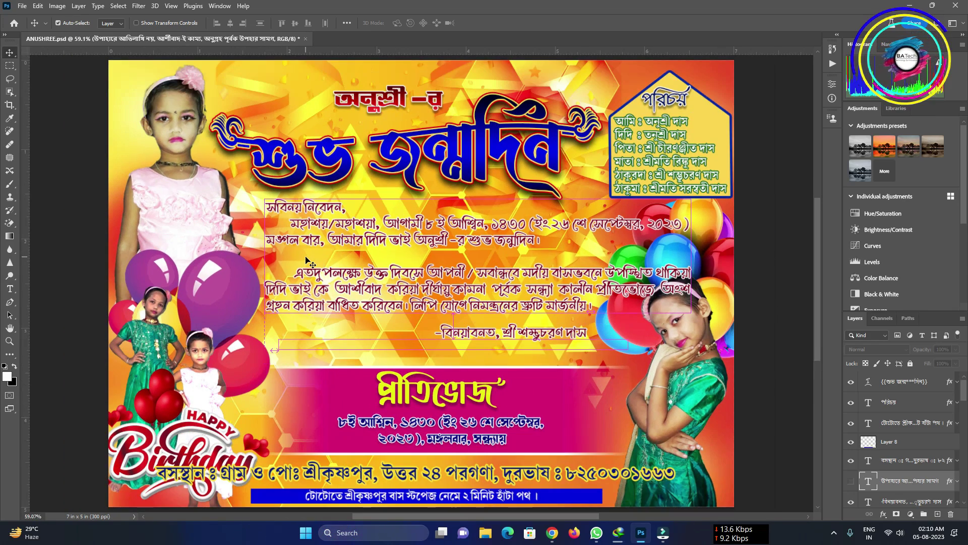